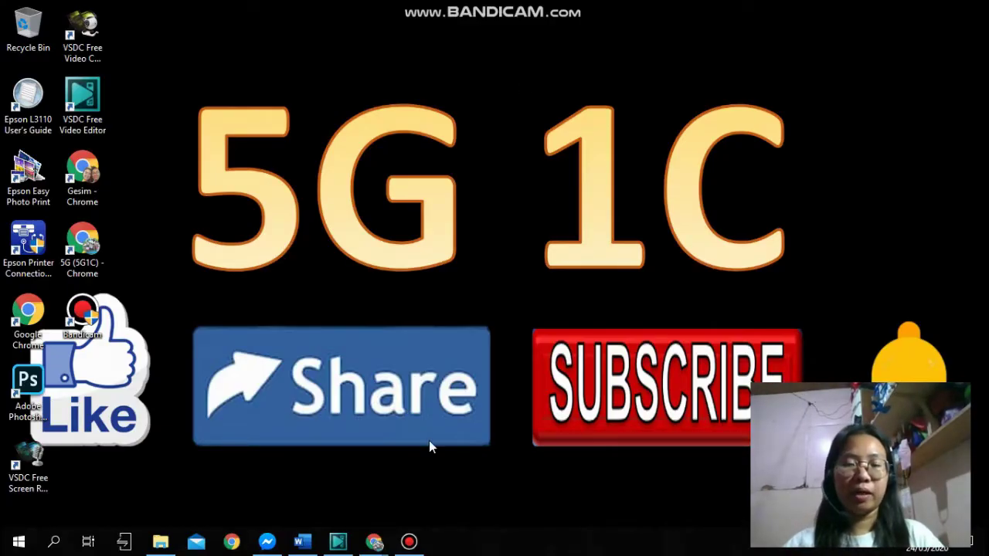
- Launch Microsoft Word from the taskbar with a new blank document
click(303, 541)
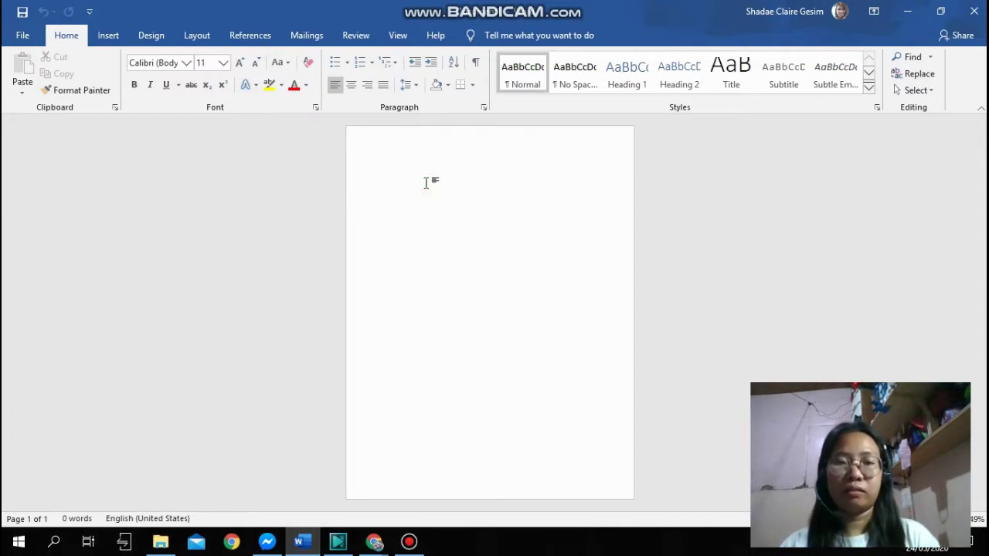
- Open English.docx from the Lovely folder and copy its entire contents
click(160, 543)
click(392, 287)
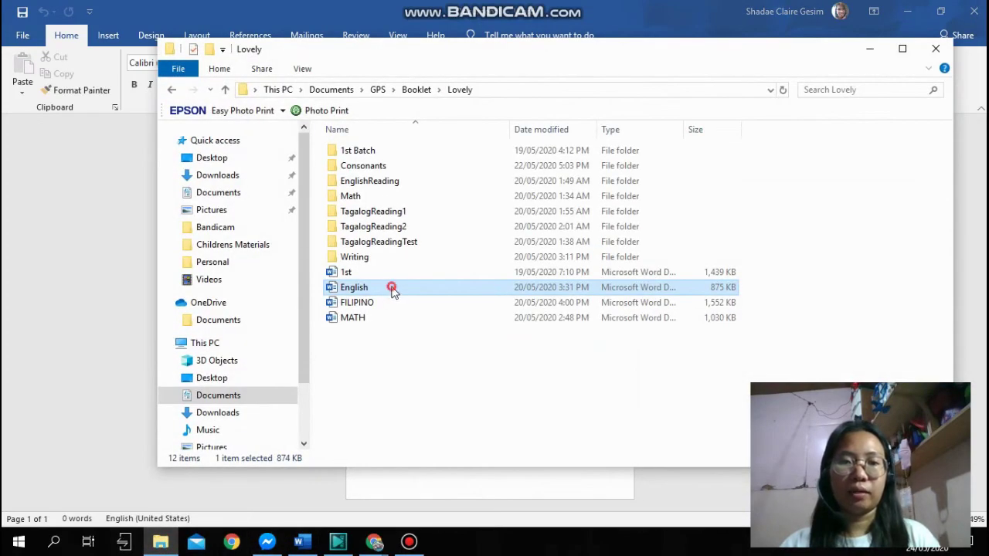
double_click(392, 288)
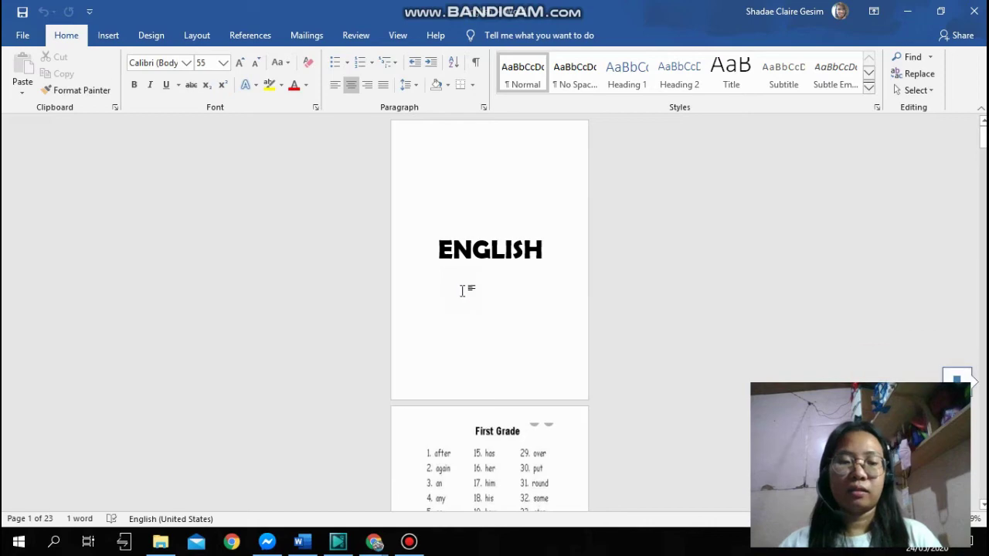
key(ctrl+a)
key(ctrl+c)
- Return to the blank Word document and paste the copied English worksheets into it
click(906, 11)
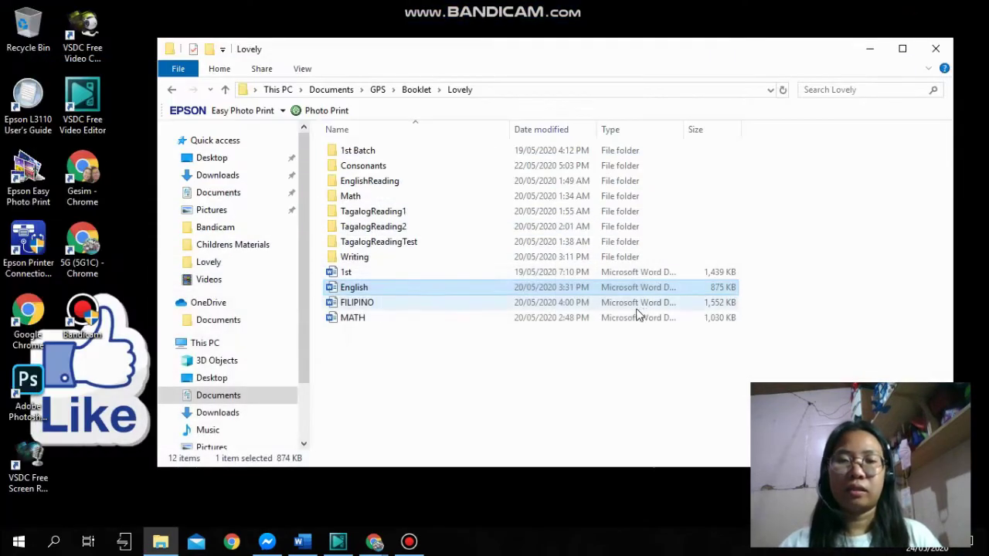
click(870, 48)
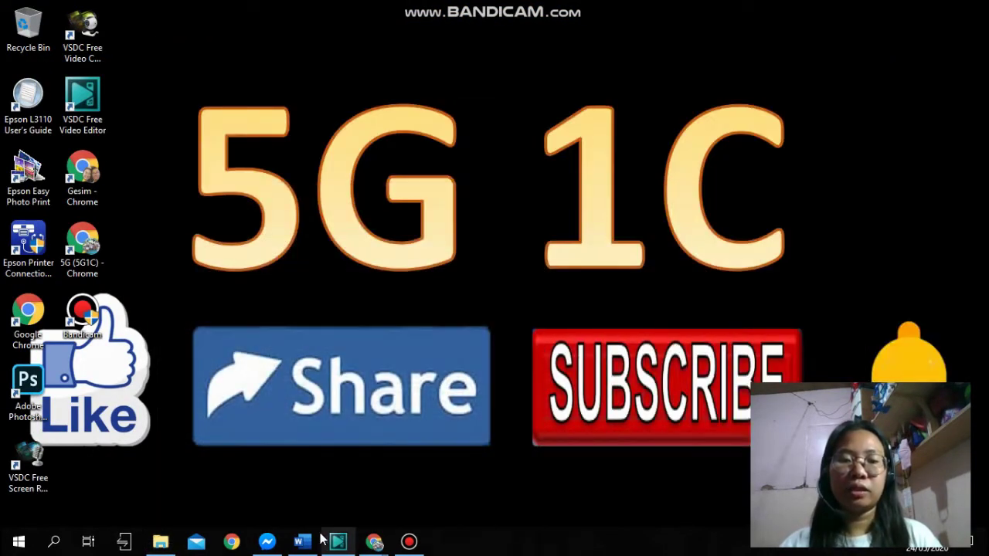
click(317, 541)
key(alt+Tab)
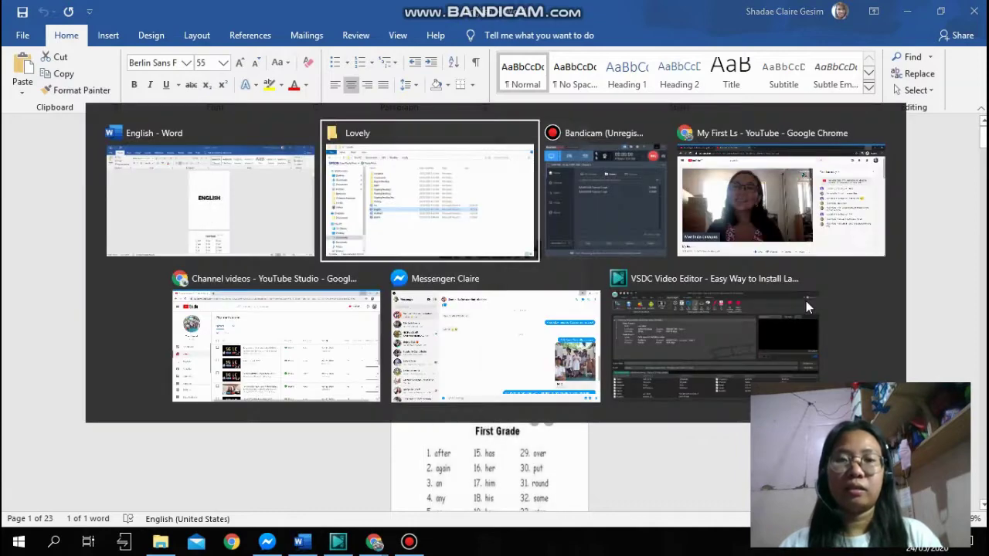
click(873, 55)
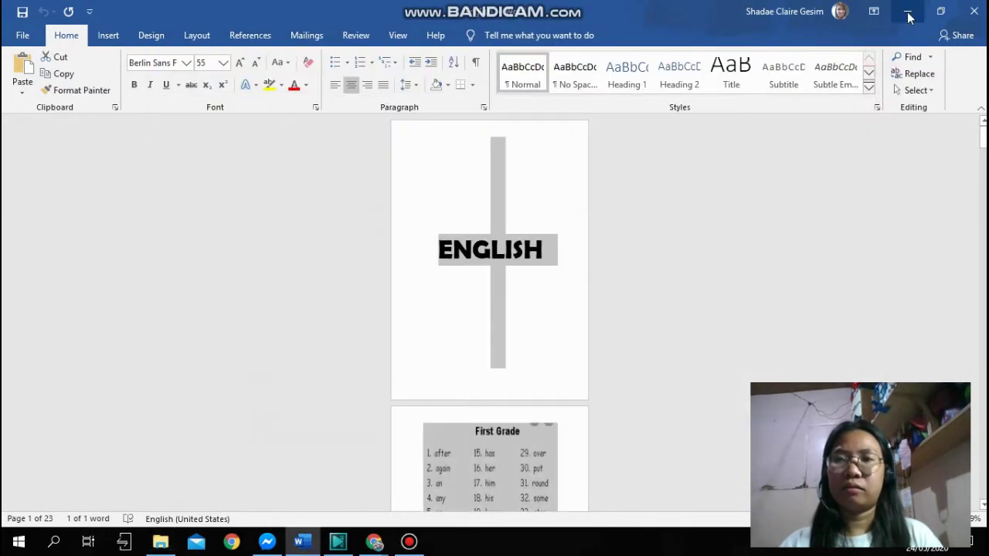
click(311, 543)
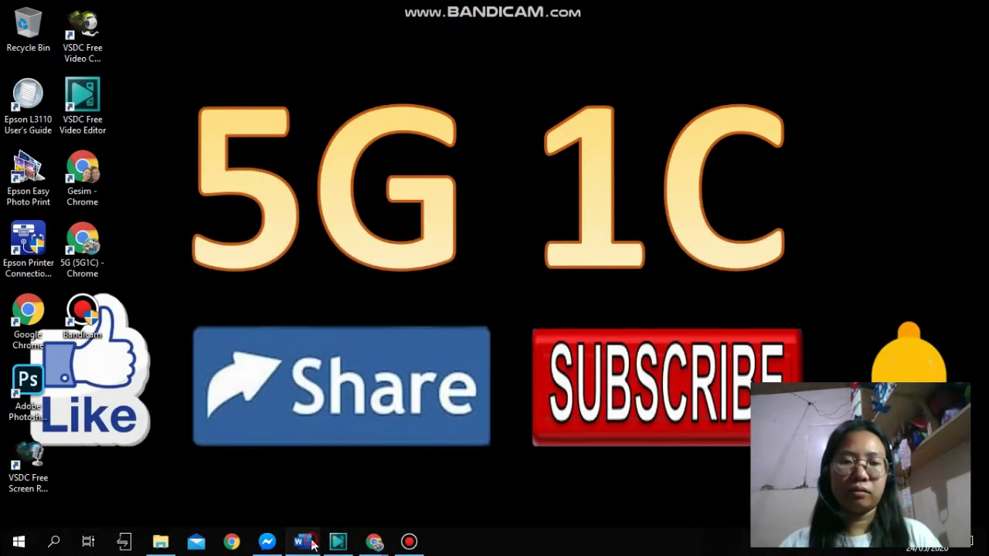
click(311, 543)
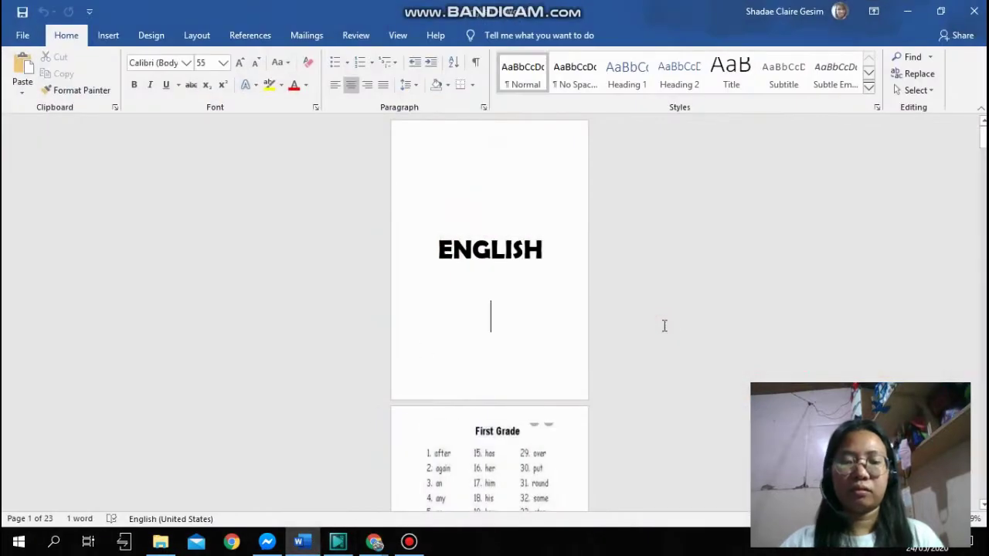
key(ctrl+n)
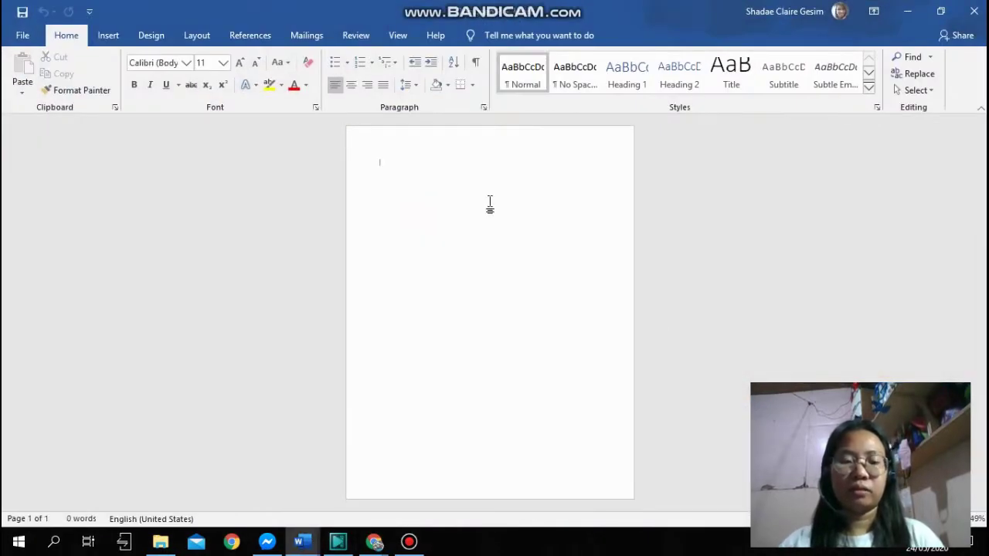
key(ctrl+w)
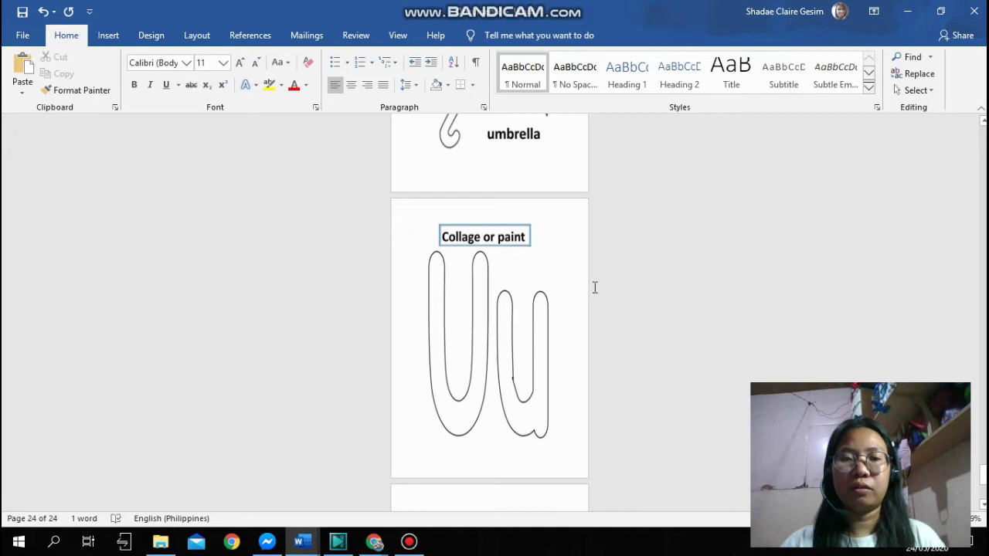
- Delete the empty page 24 so the booklet ends on page 23, then return to the top
scroll(591, 285, up, 1)
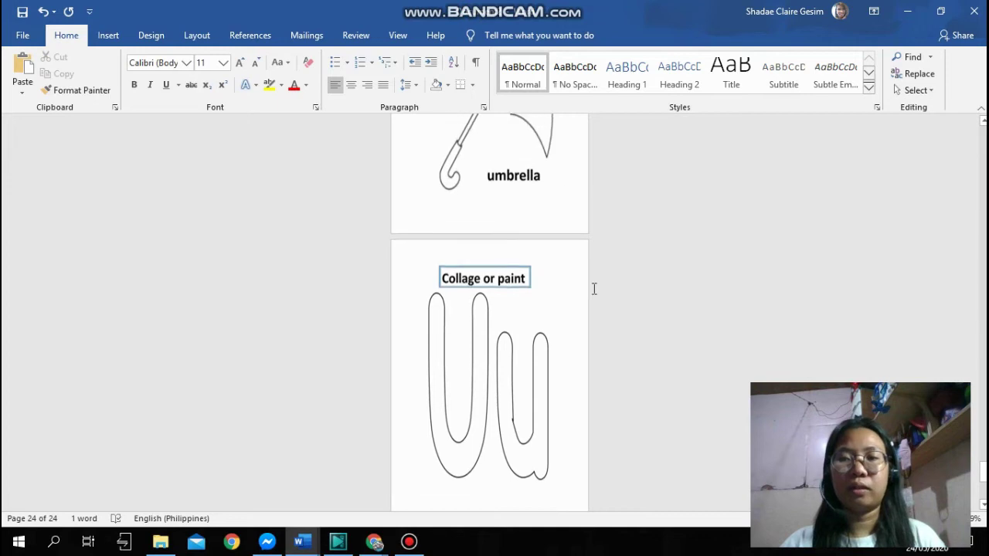
key(ctrl+v)
drag(982, 467, 966, 137)
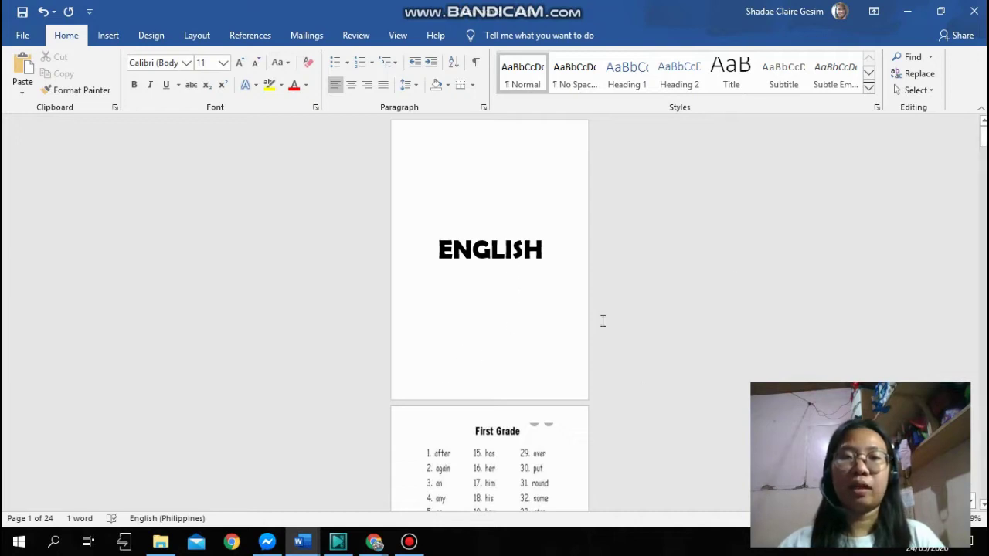
scroll(510, 266, down, 3)
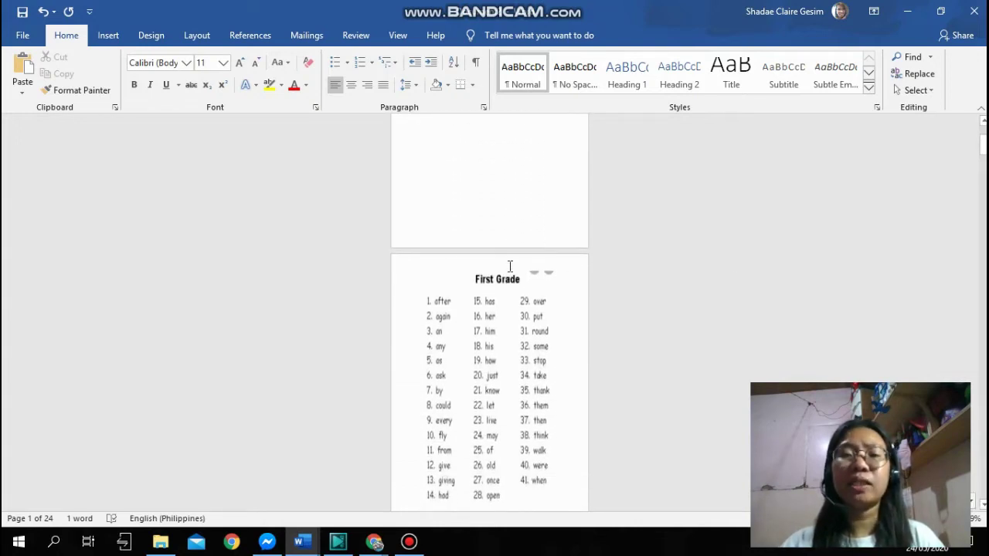
scroll(510, 267, up, 2)
scroll(510, 267, up, 1)
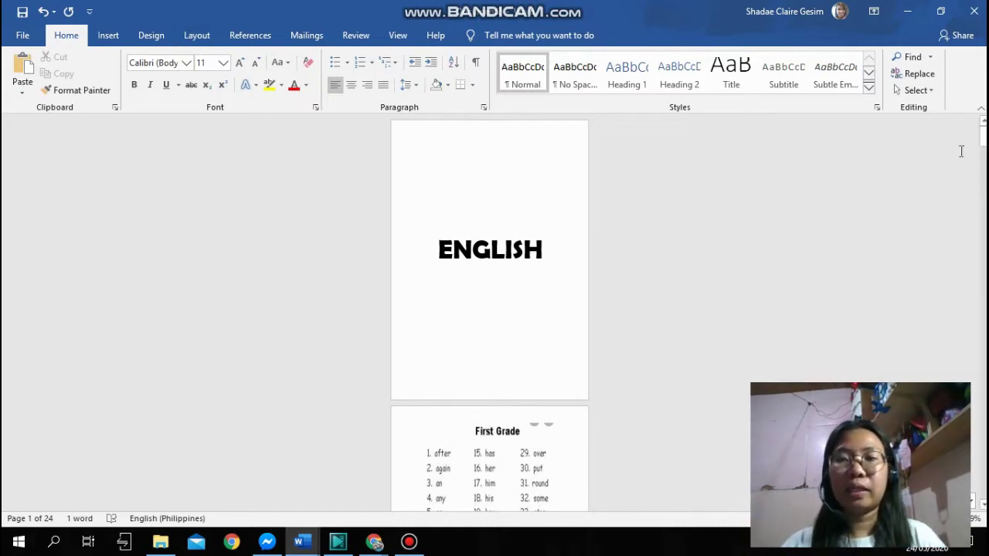
drag(982, 137, 982, 332)
drag(982, 377, 982, 491)
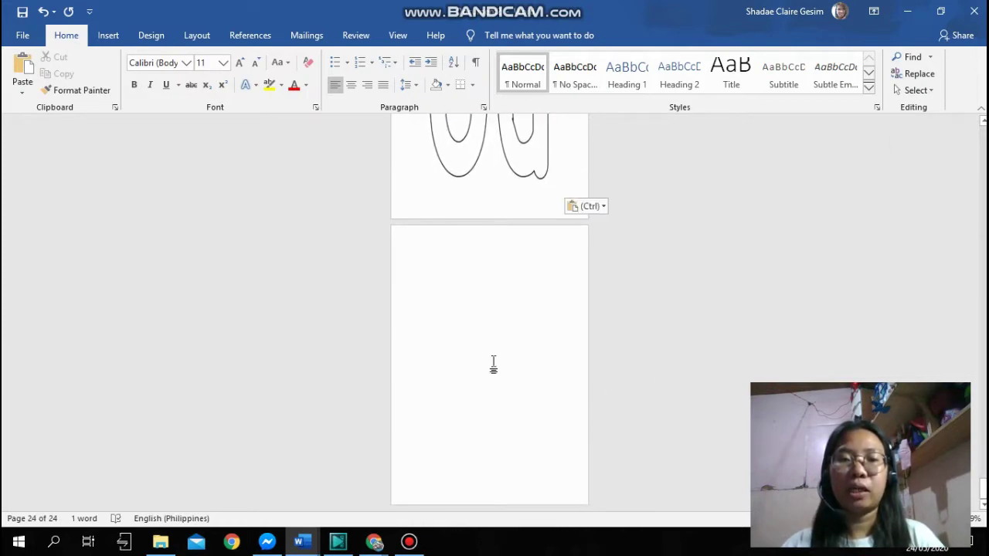
key(BackSpace)
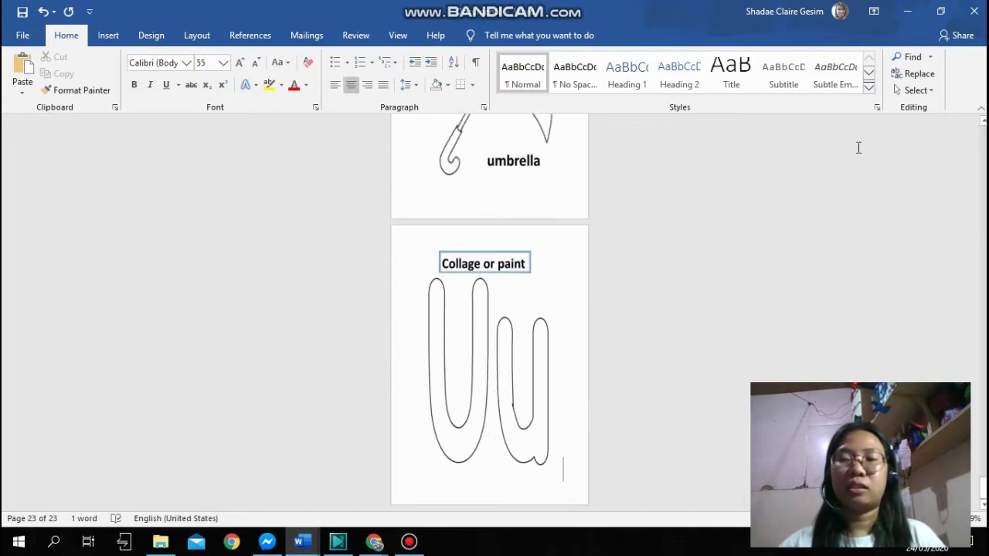
drag(983, 488, 982, 133)
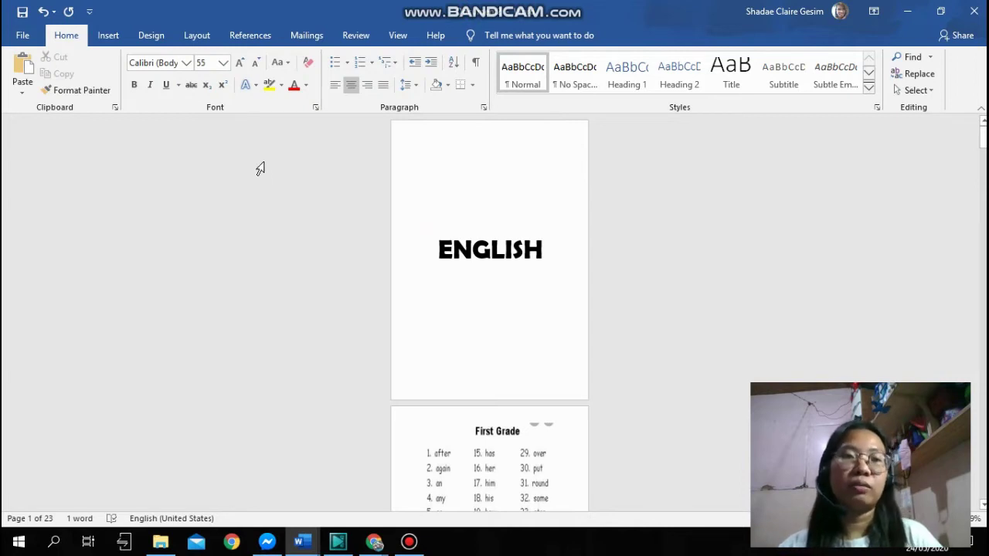
click(196, 36)
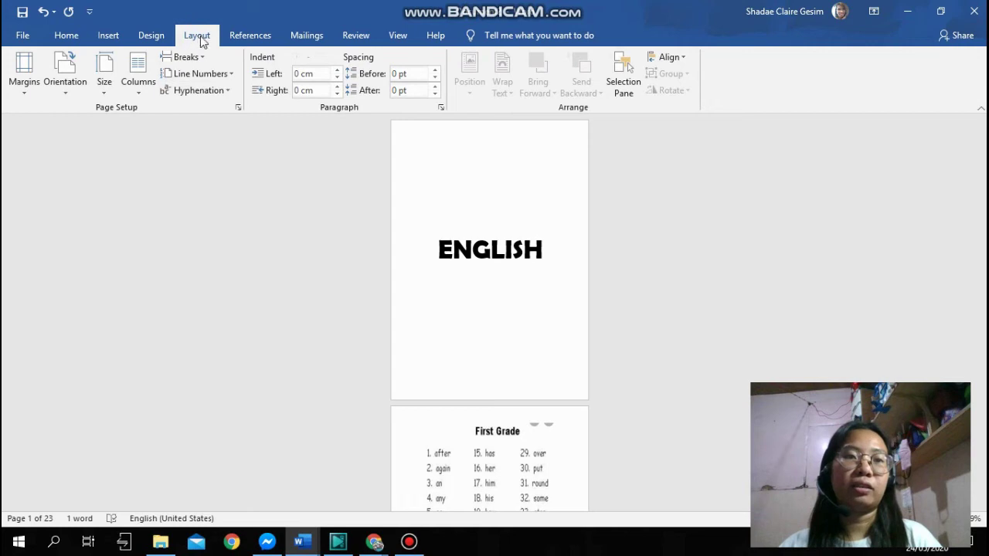
- In Page Setup, choose Landscape, Book fold multiple pages and All sheets per booklet
click(237, 108)
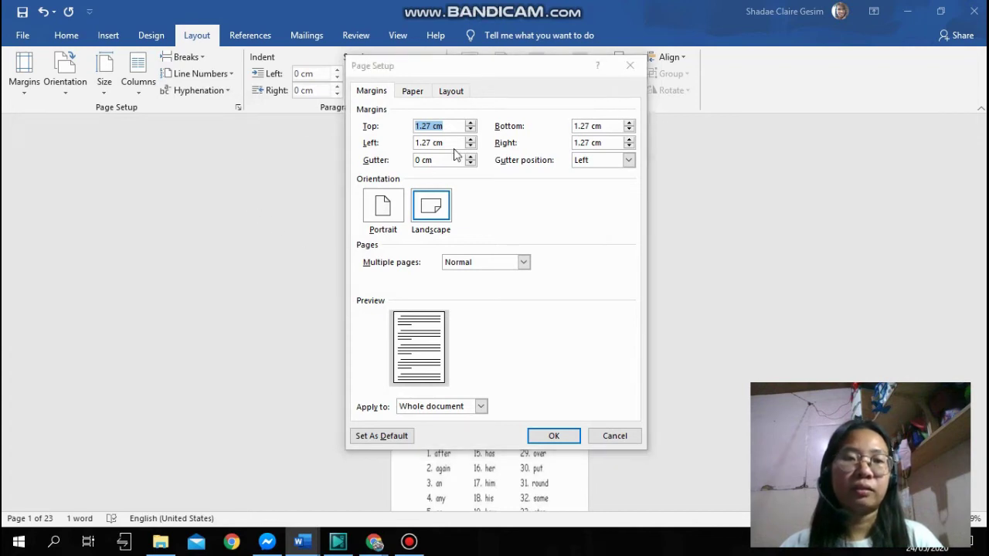
click(437, 210)
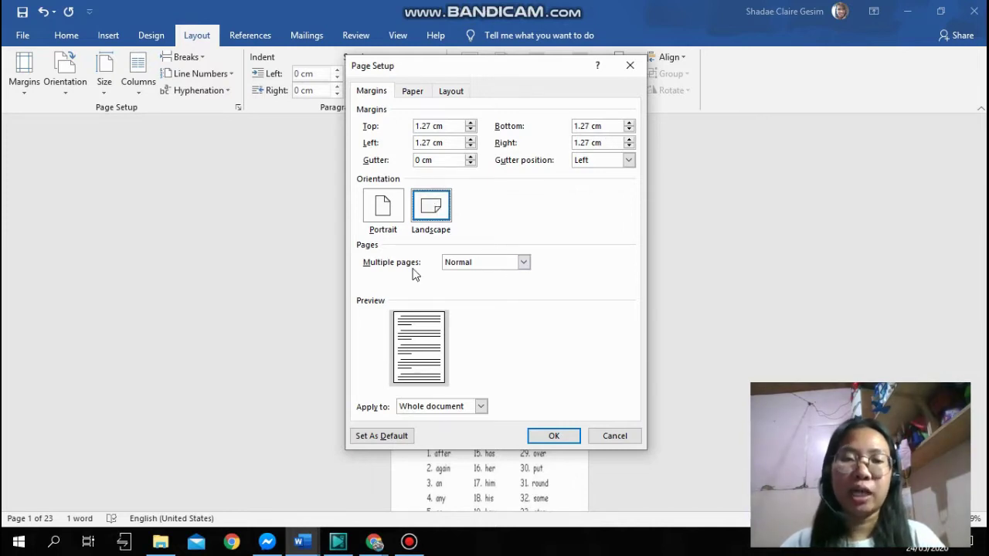
click(523, 262)
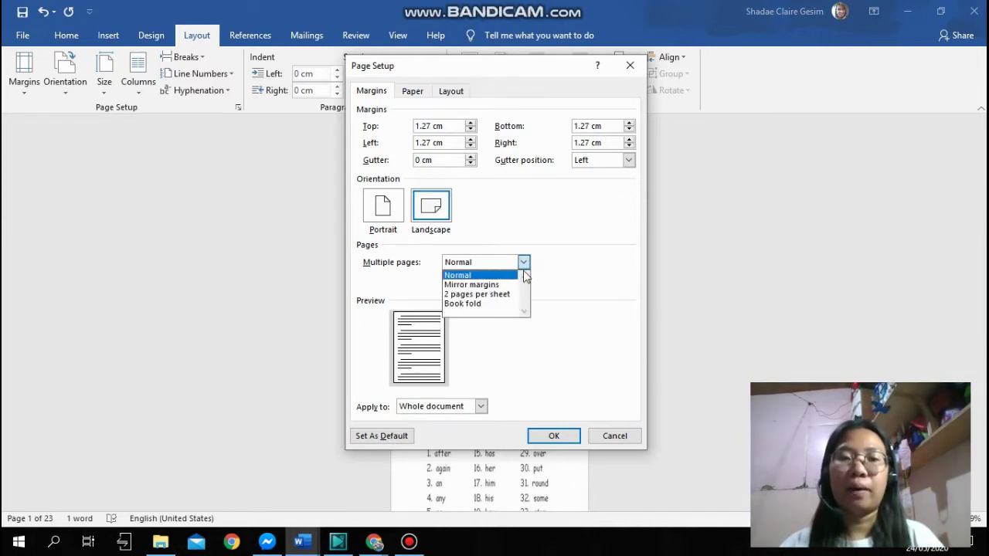
click(479, 303)
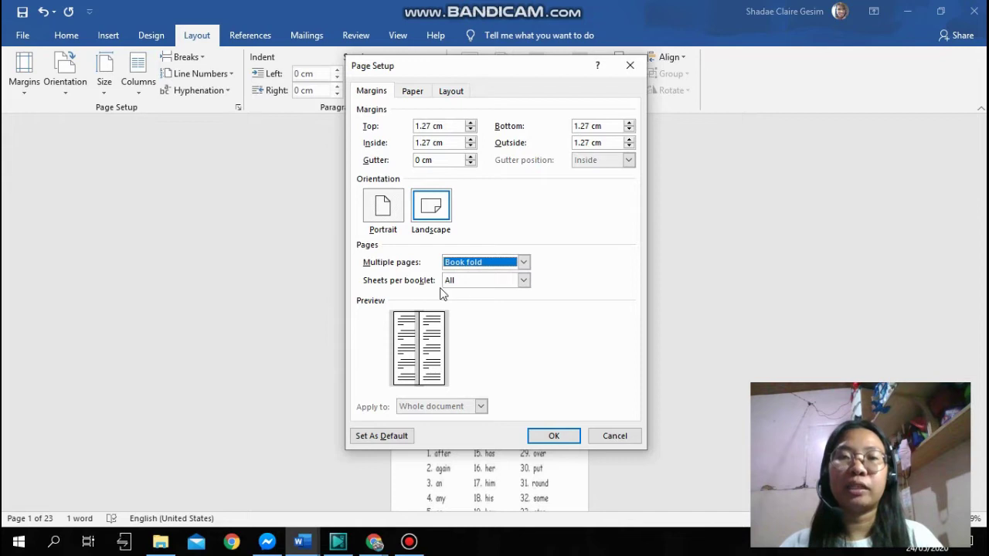
click(524, 281)
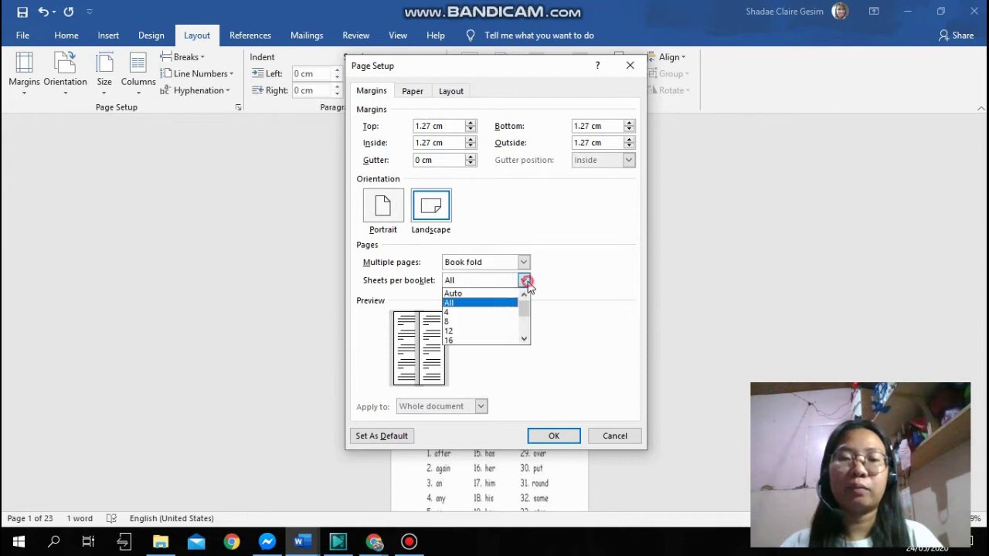
click(496, 303)
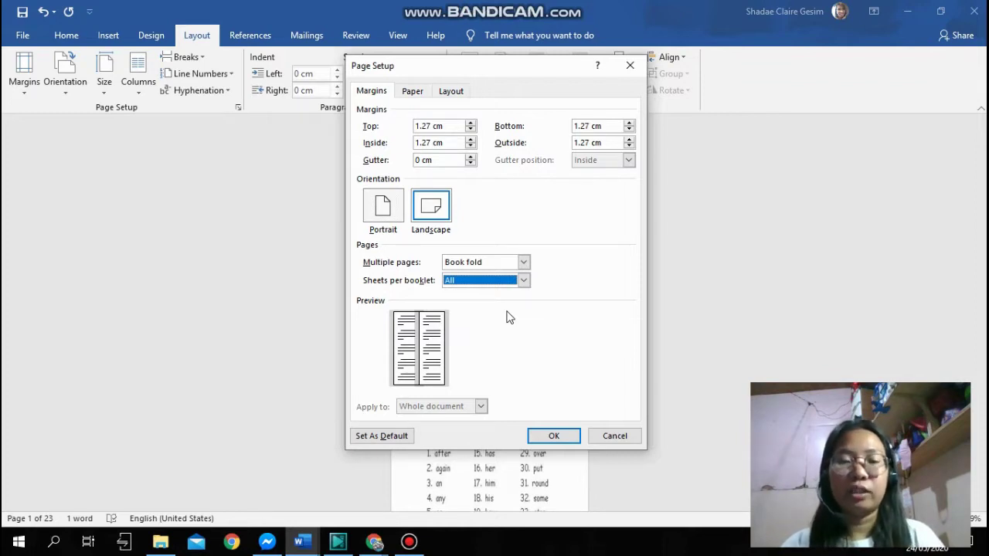
click(552, 436)
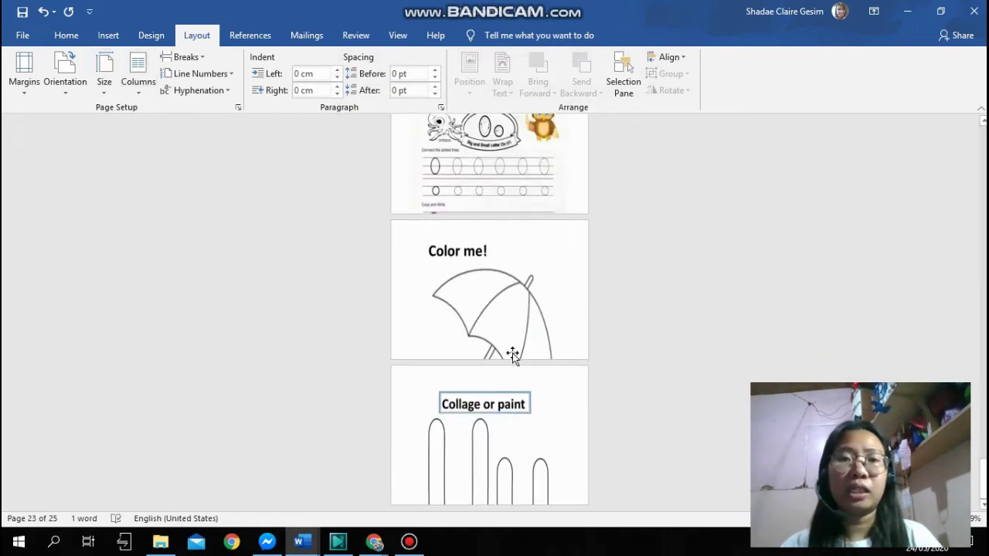
- Try the Columns, Size and Orientation menus, switching the pages to portrait
click(136, 95)
click(102, 93)
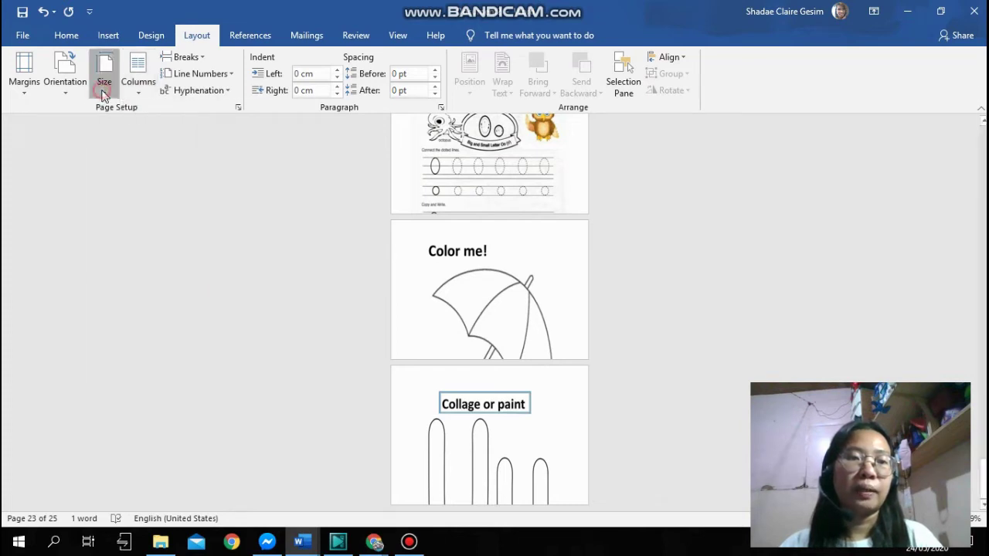
click(65, 92)
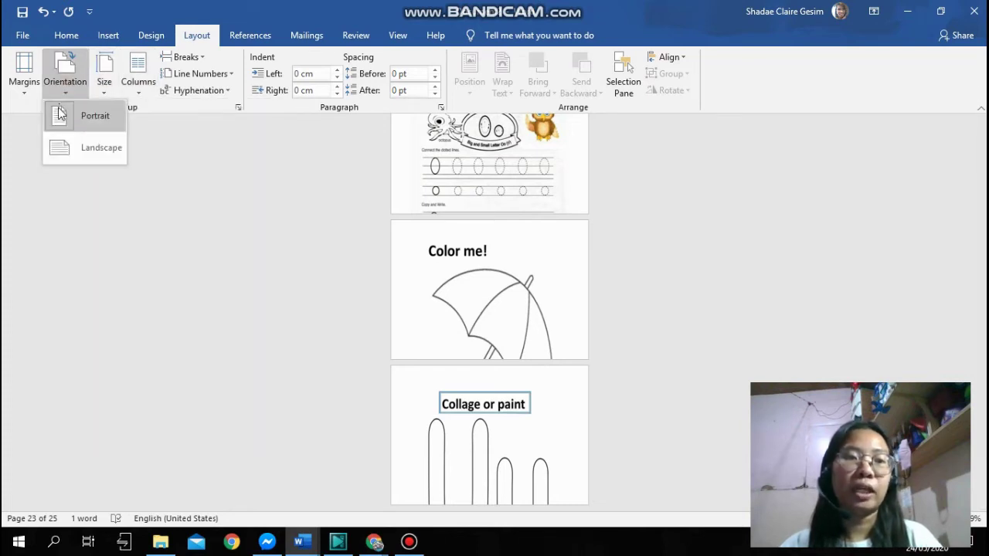
click(57, 147)
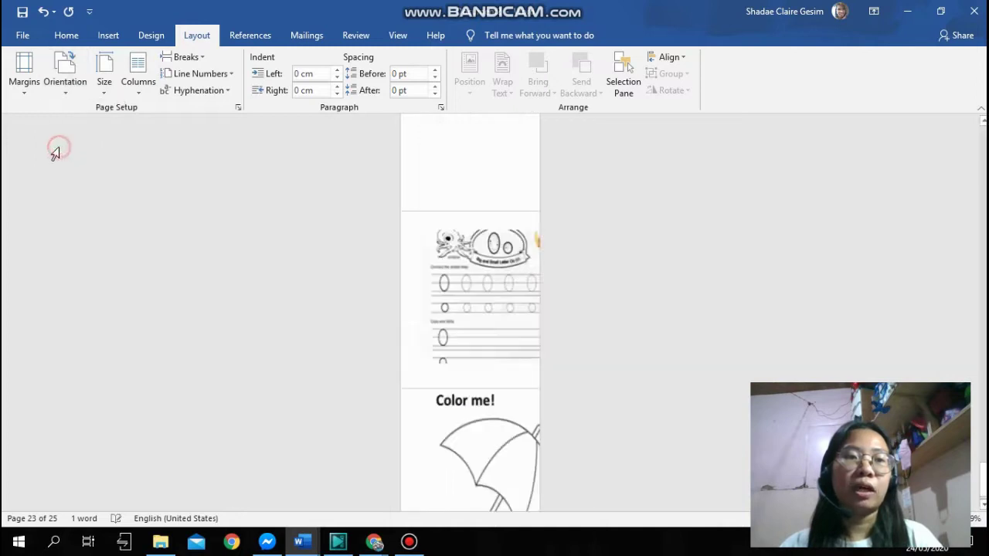
scroll(340, 271, up, 5)
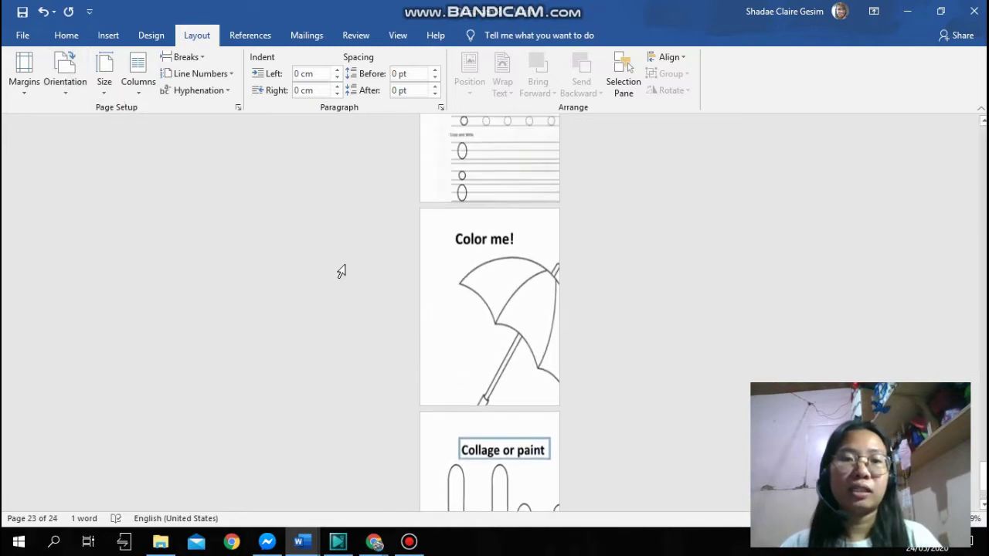
click(64, 106)
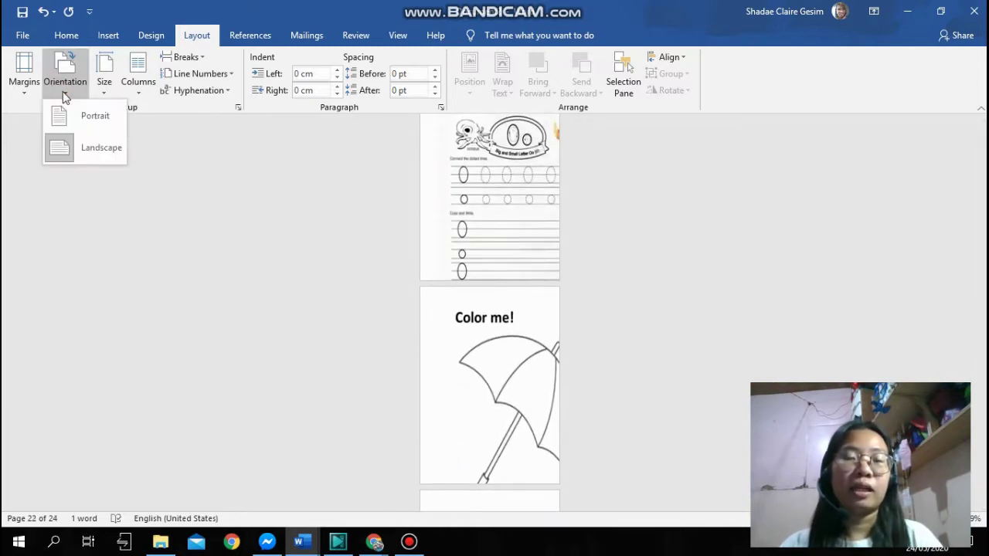
click(272, 355)
scroll(536, 352, up, 1)
scroll(536, 354, up, 3)
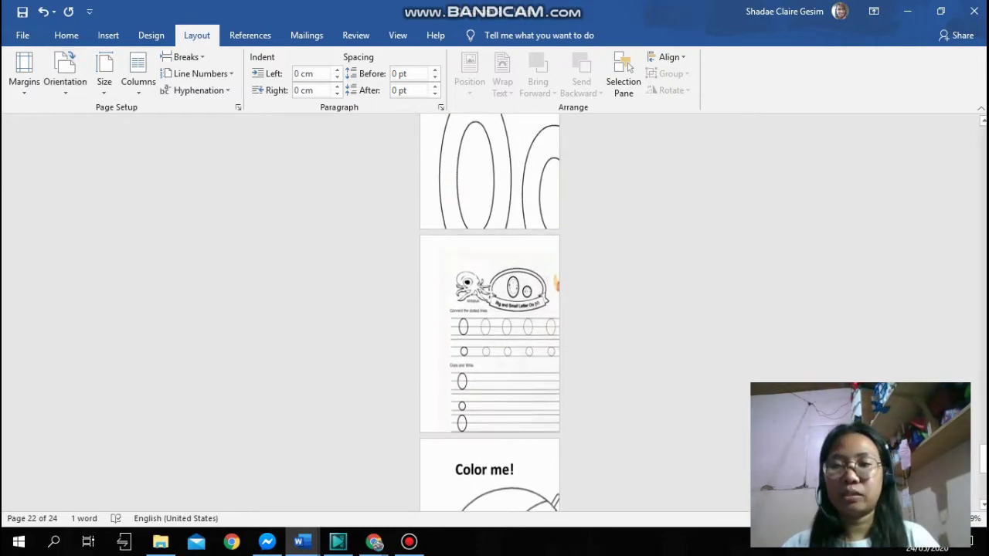
- Set the pages back to landscape in Page Setup, keeping book fold and 1.27 cm margins
click(239, 107)
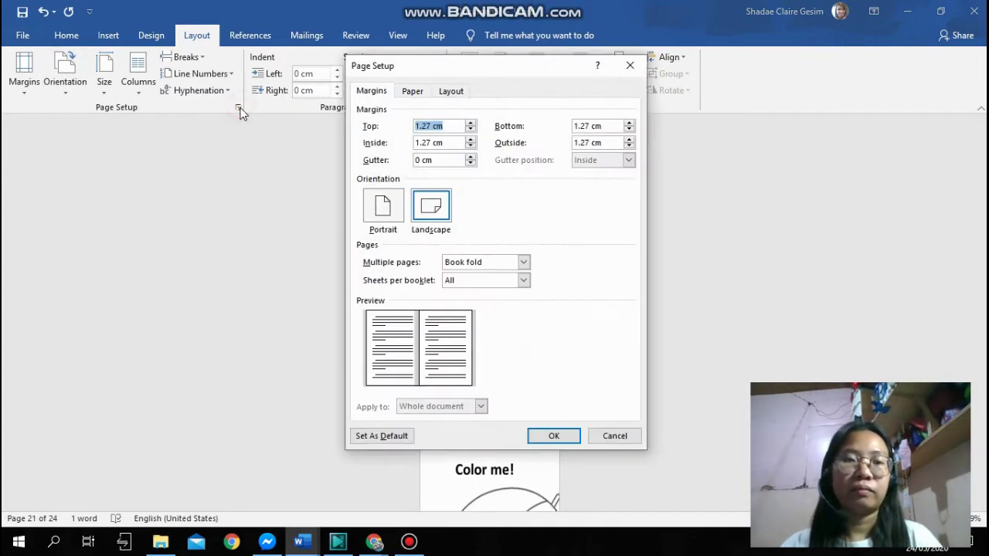
click(431, 212)
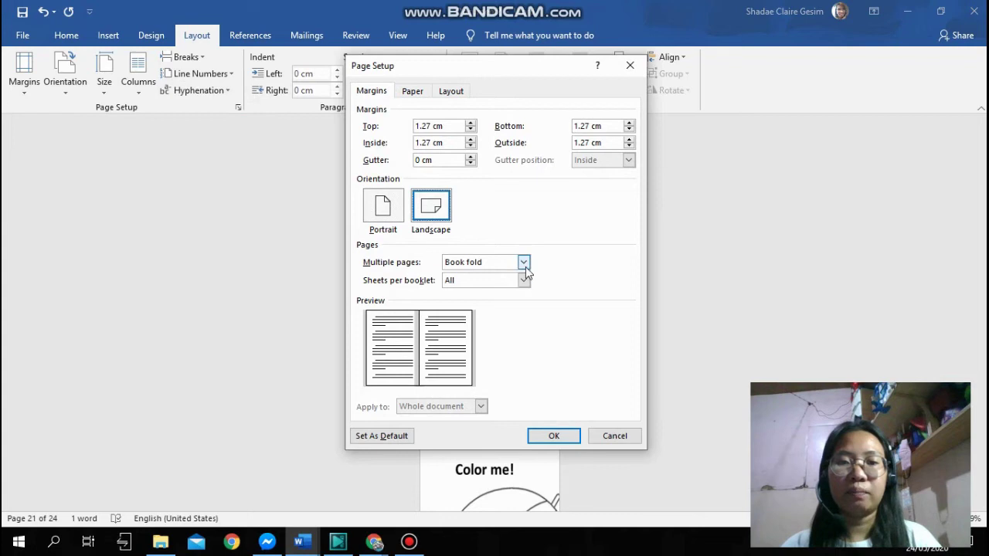
click(553, 437)
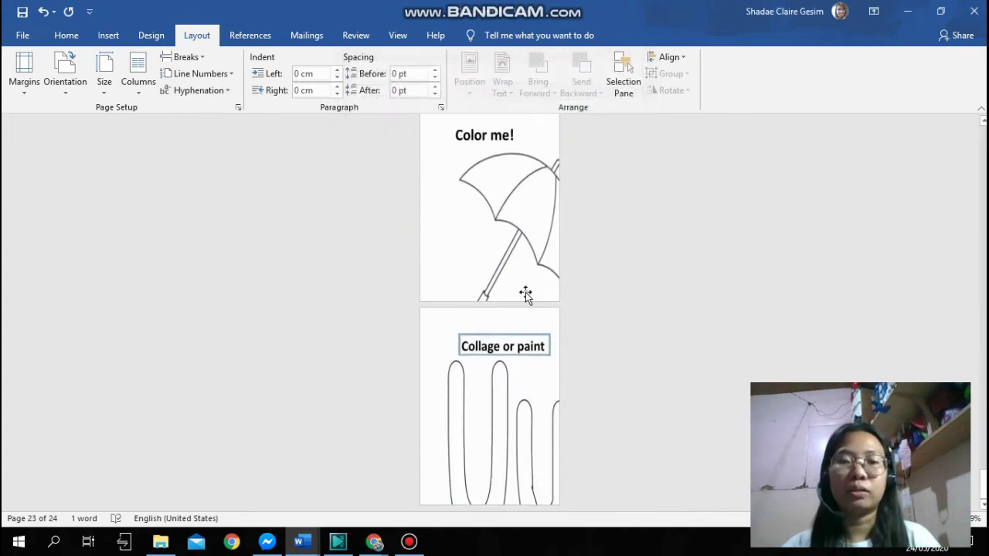
scroll(634, 302, up, 4)
click(470, 198)
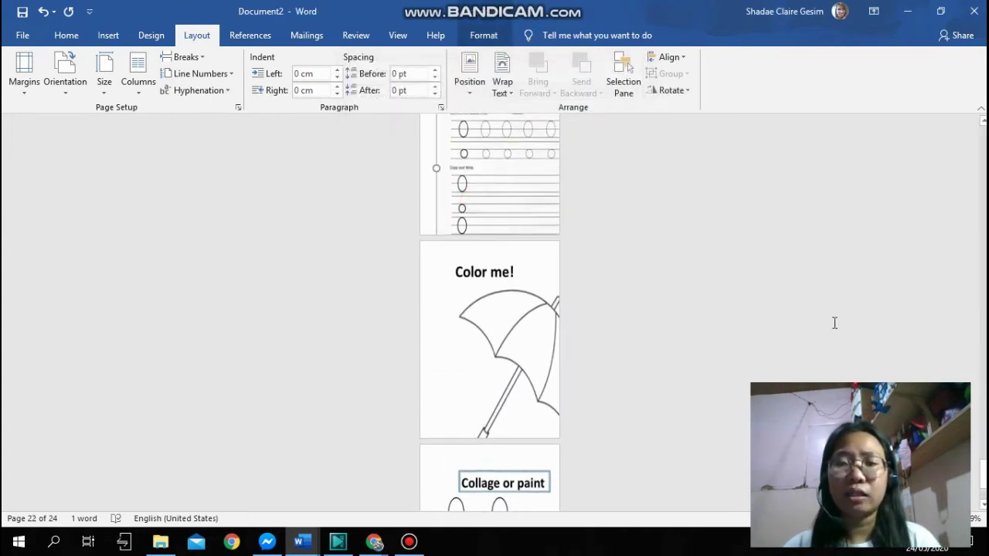
- Delete the empty line above the ENGLISH title and the blank second page
drag(982, 474, 967, 124)
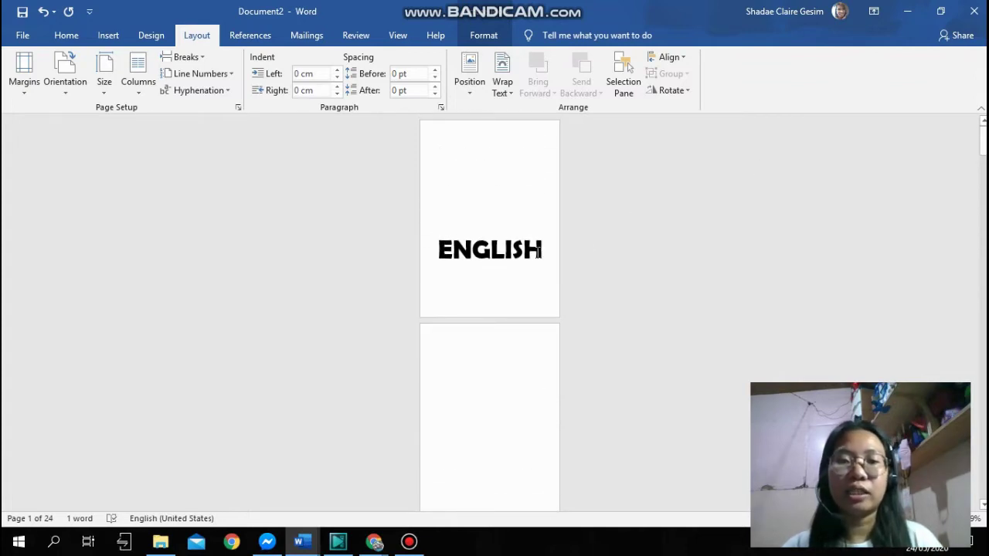
click(470, 248)
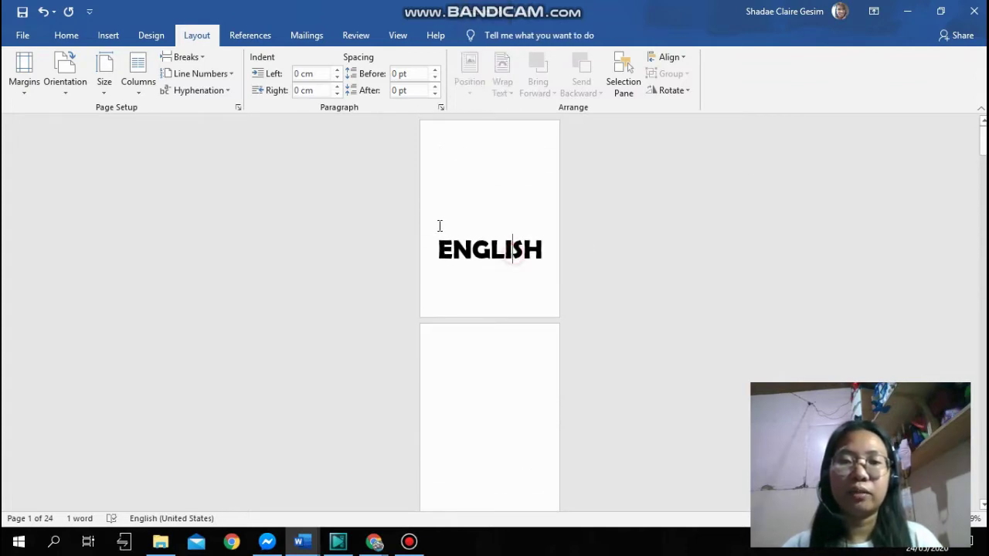
click(484, 211)
key(Delete)
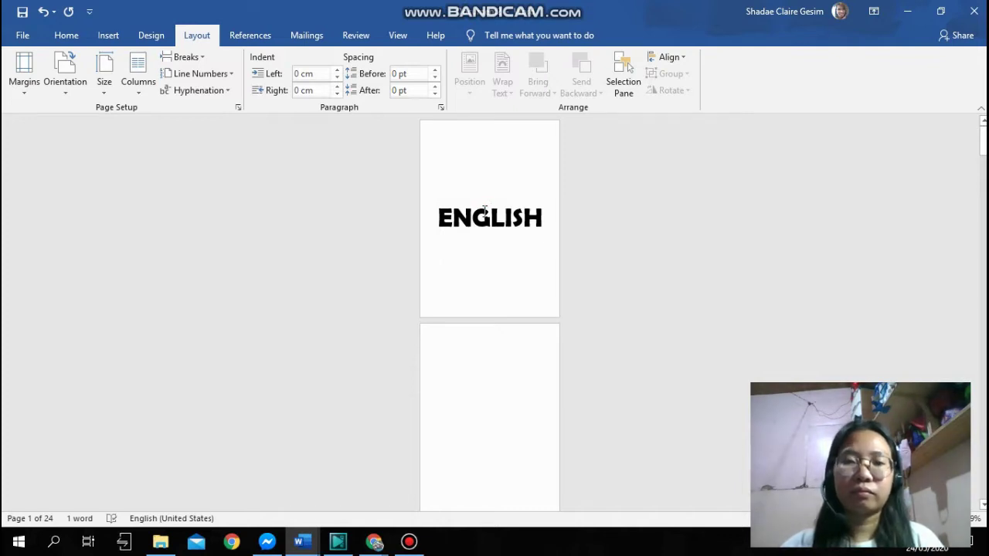
click(497, 332)
key(Delete)
scroll(497, 334, down, 1)
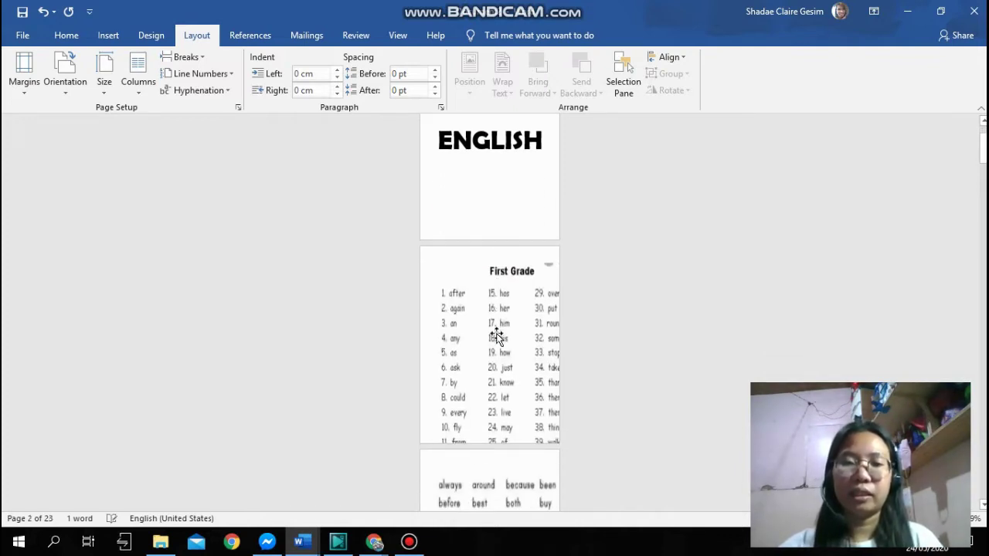
- Resize the First Grade picture and change the paper size to Letter
click(557, 314)
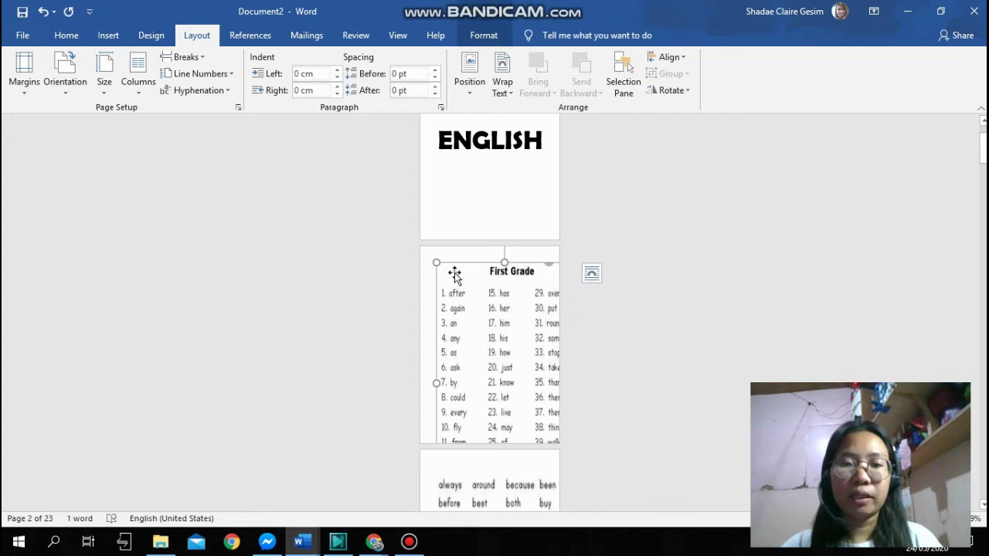
drag(436, 264, 486, 305)
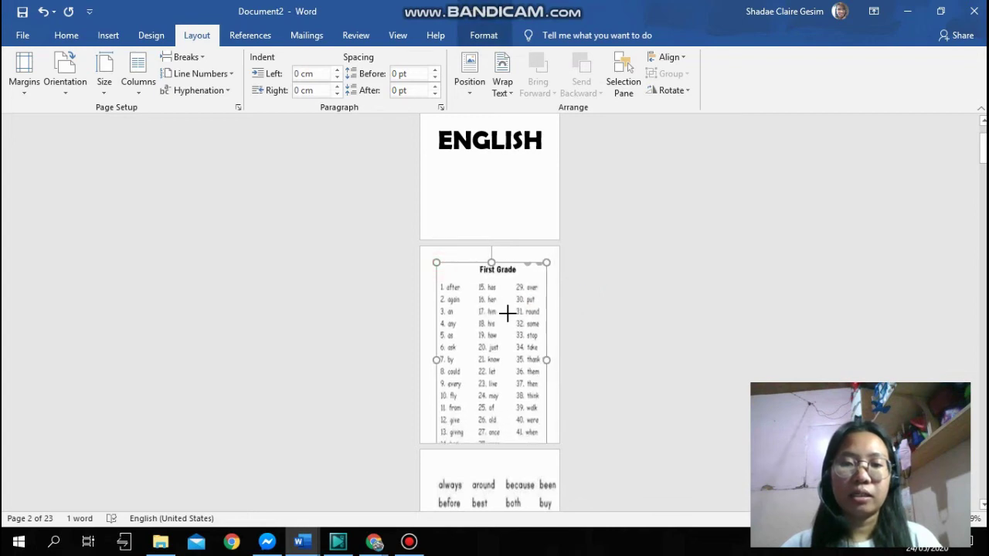
click(103, 77)
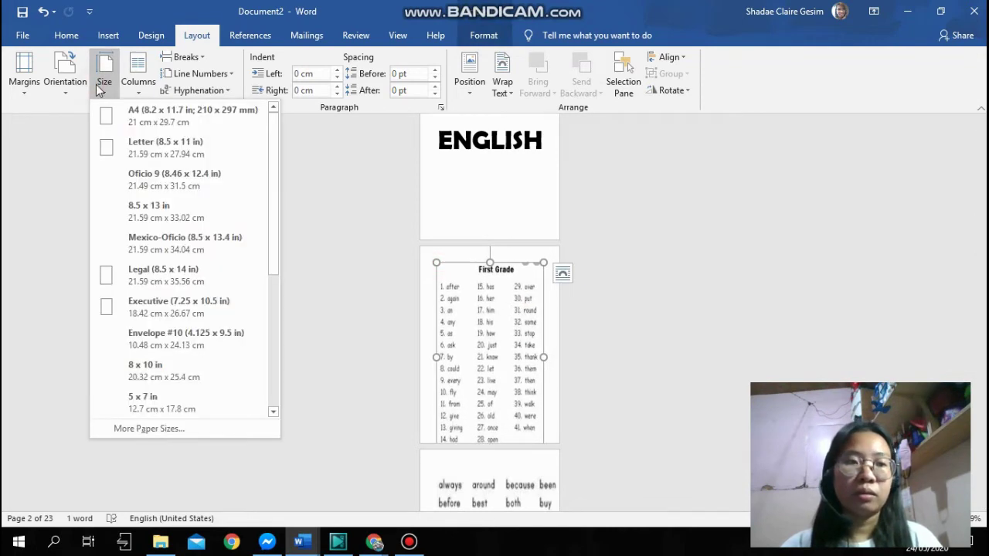
click(152, 154)
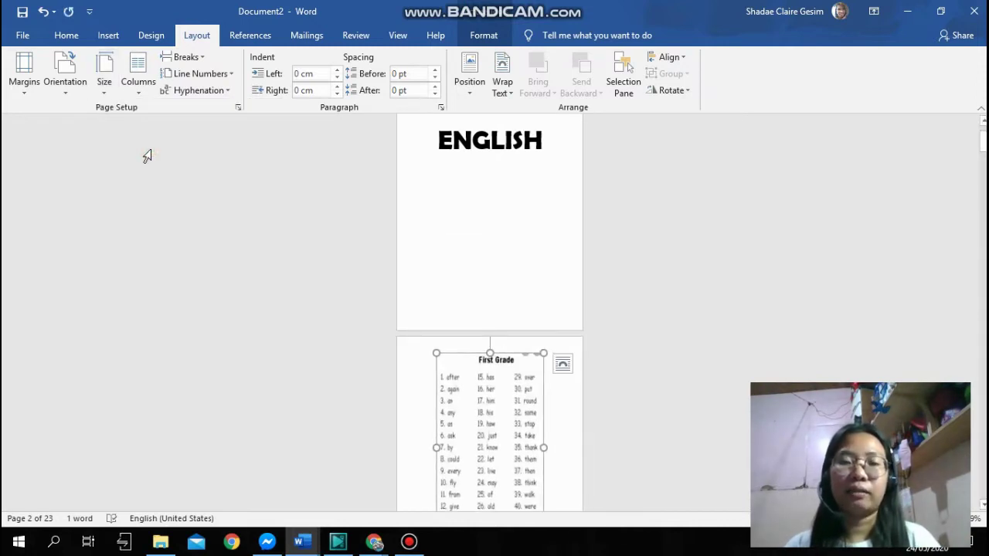
scroll(393, 276, down, 3)
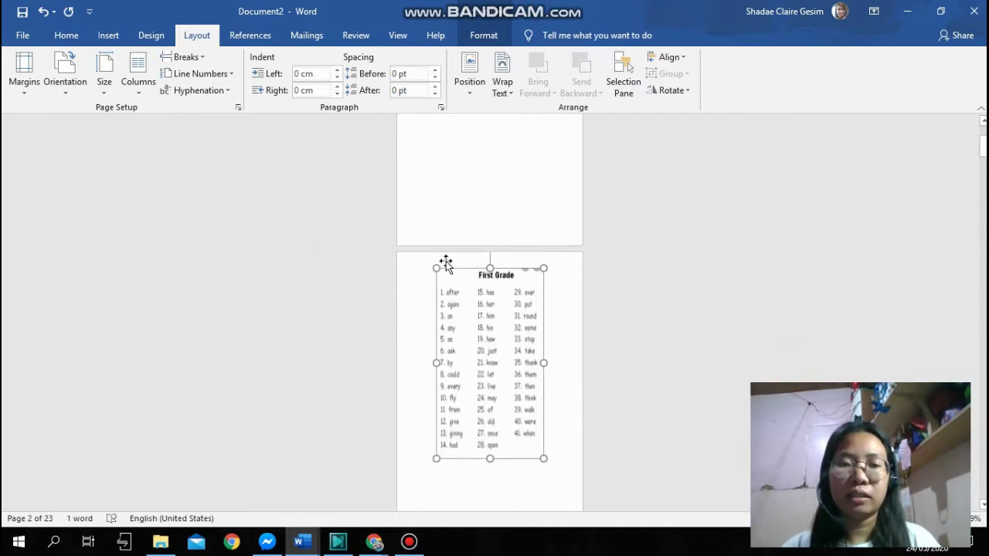
- Stretch the First Grade picture to nearly fill page 2 and apply Narrow margins
drag(435, 261, 401, 243)
scroll(482, 258, down, 3)
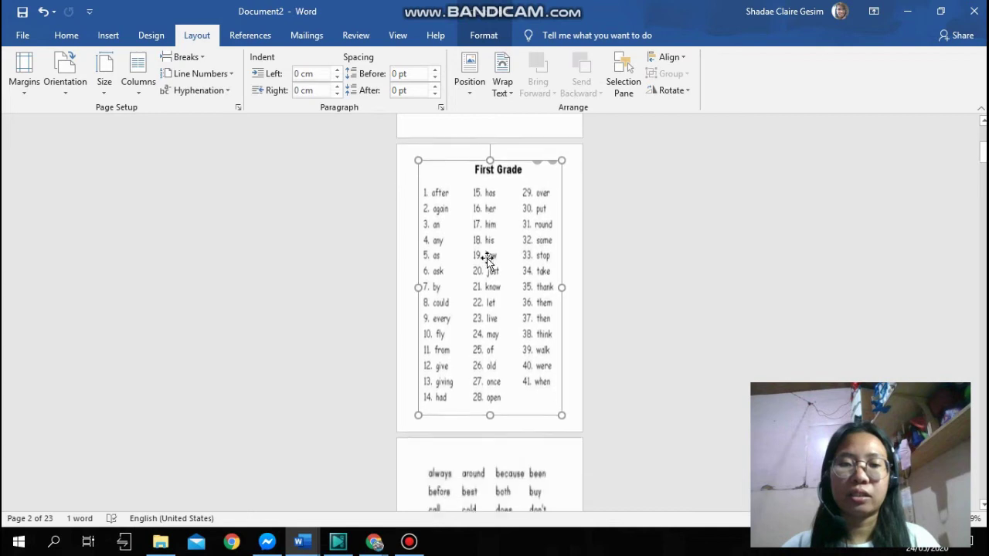
drag(560, 406, 568, 415)
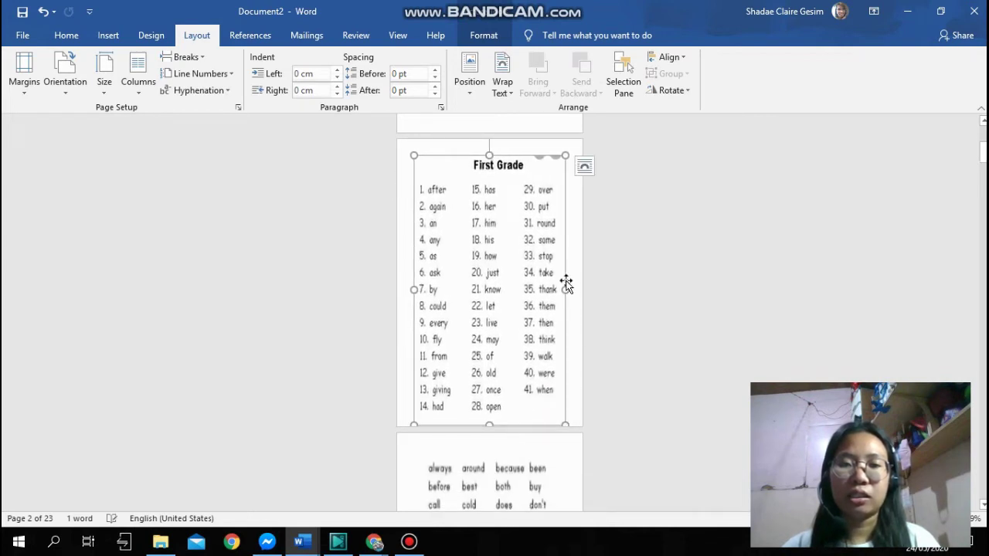
drag(568, 286, 576, 286)
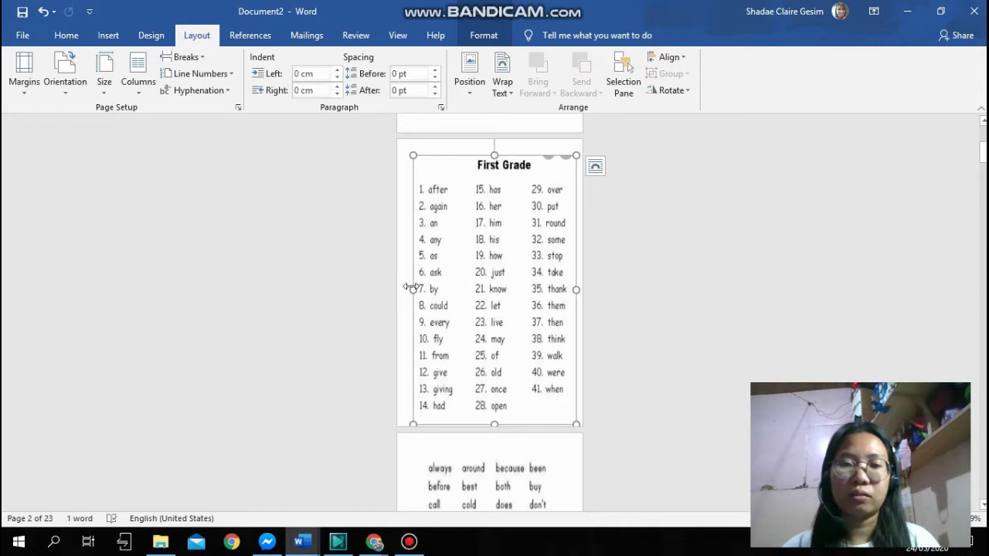
mouse_move(409, 288)
mouse_down()
mouse_move(401, 285)
mouse_move(419, 287)
mouse_up()
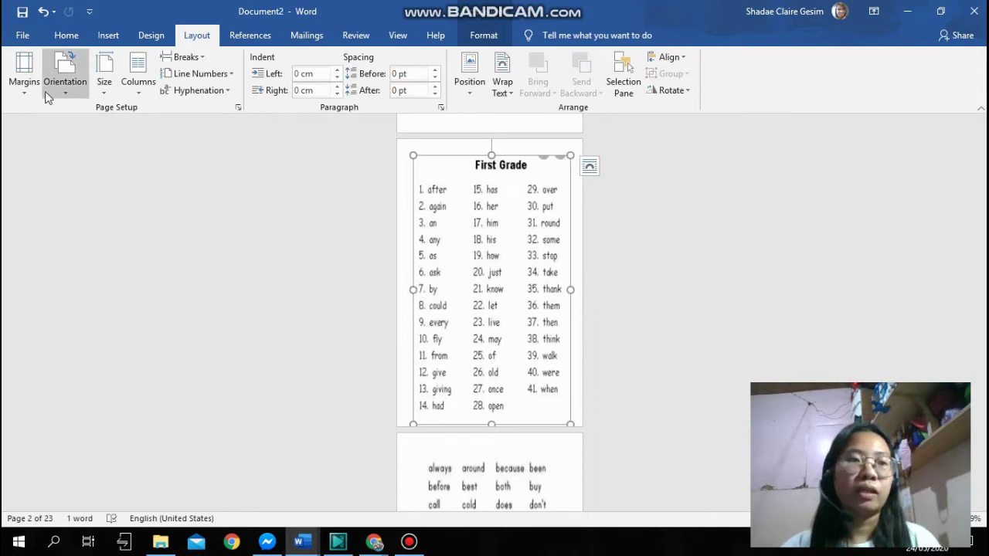
click(24, 78)
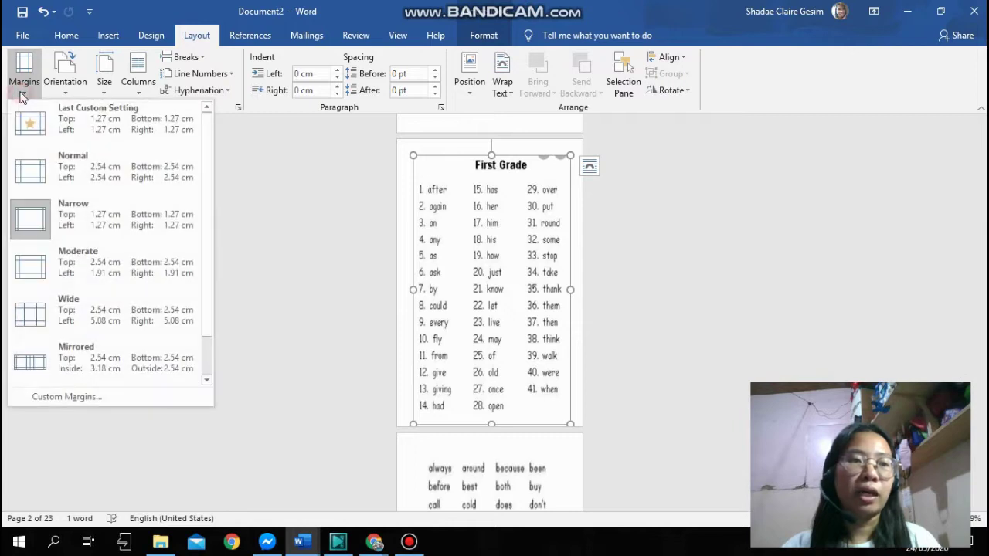
click(33, 231)
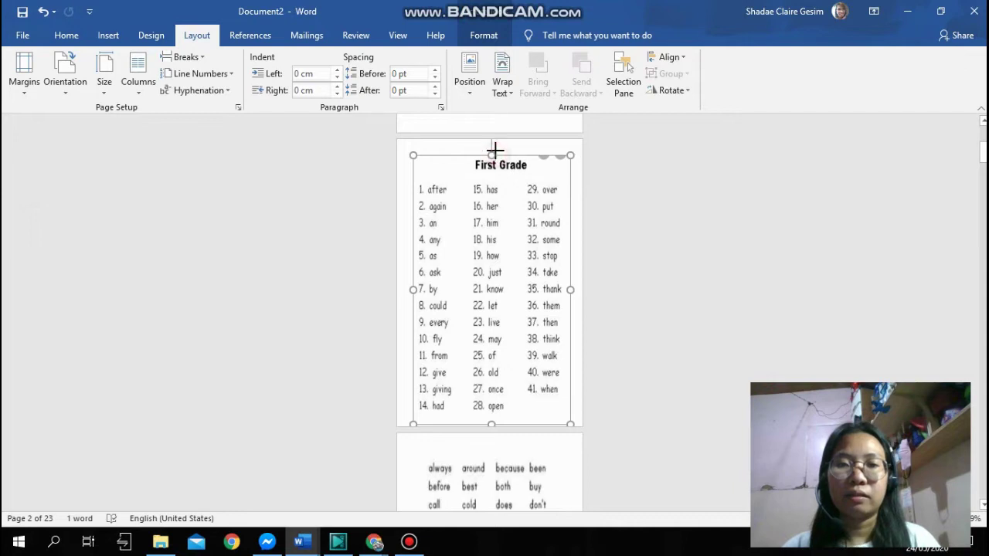
- Stretch the next word-list picture and the Primer picture taller and wider to fill their pages
click(647, 195)
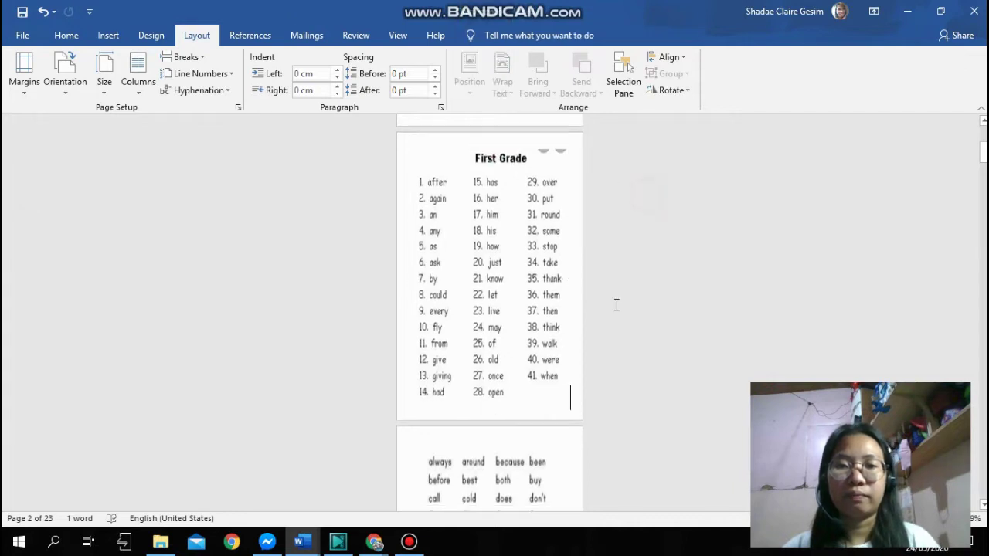
scroll(617, 304, down, 3)
click(484, 382)
scroll(484, 383, down, 4)
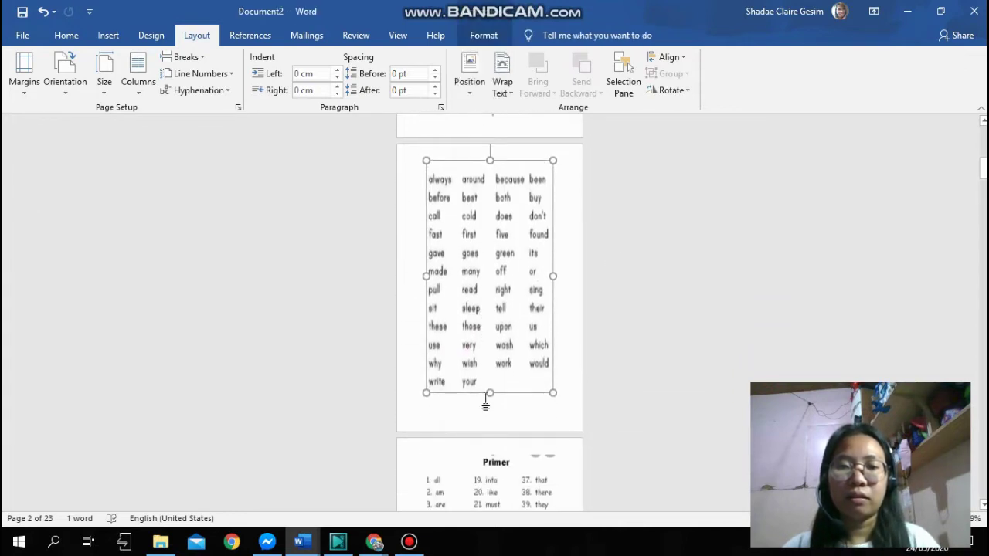
drag(490, 395, 489, 421)
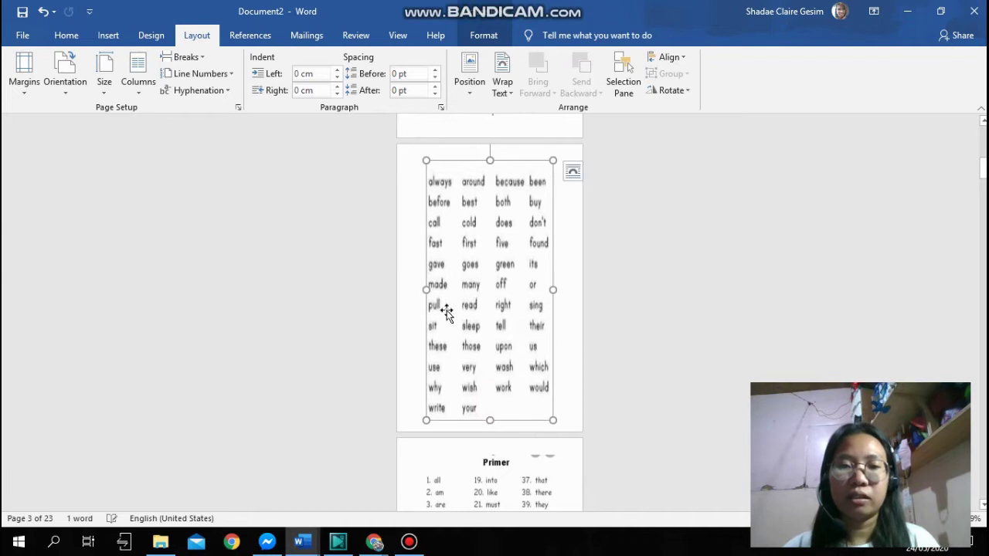
drag(427, 289, 402, 289)
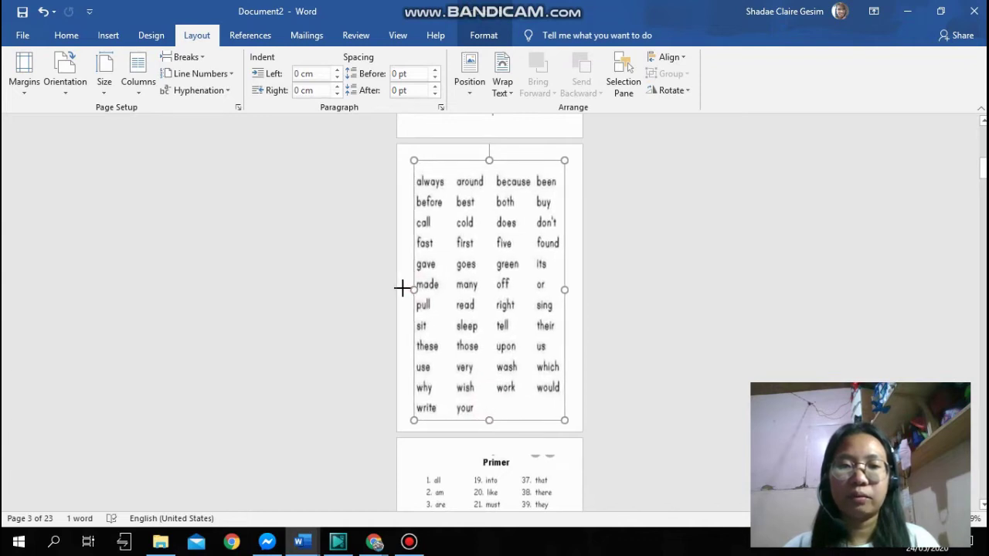
scroll(580, 352, down, 6)
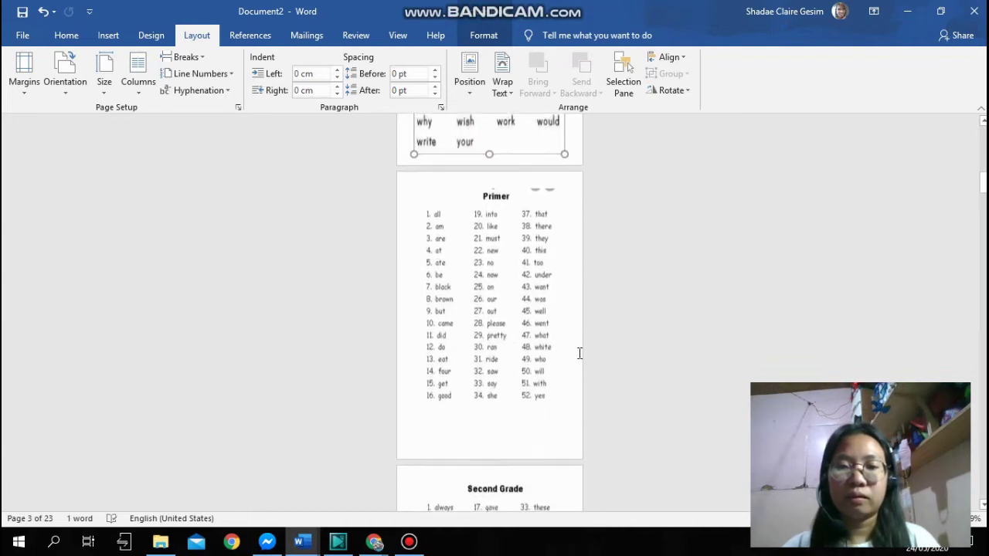
click(503, 403)
drag(490, 402, 489, 439)
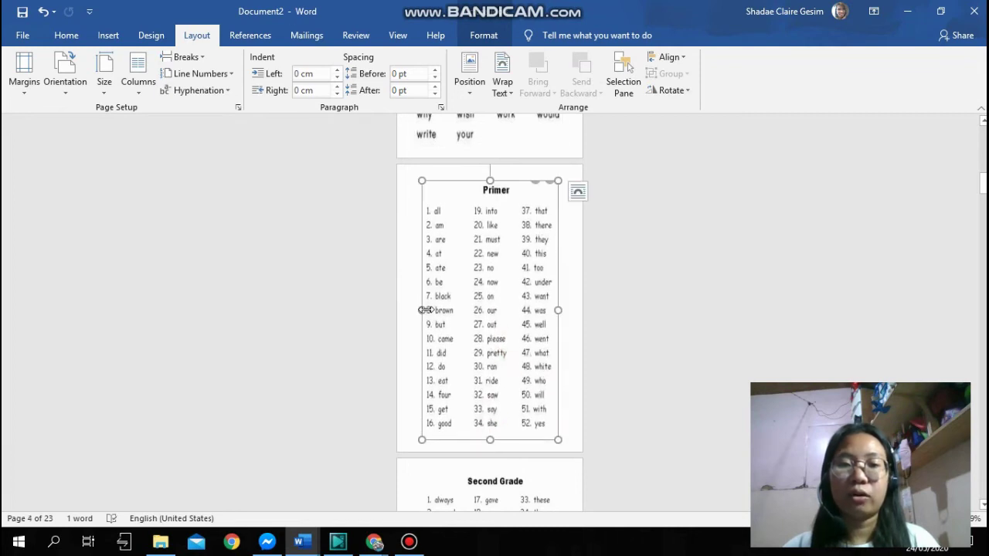
mouse_move(424, 310)
mouse_down()
mouse_move(398, 304)
mouse_move(409, 306)
mouse_up()
click(644, 312)
scroll(647, 312, down, 8)
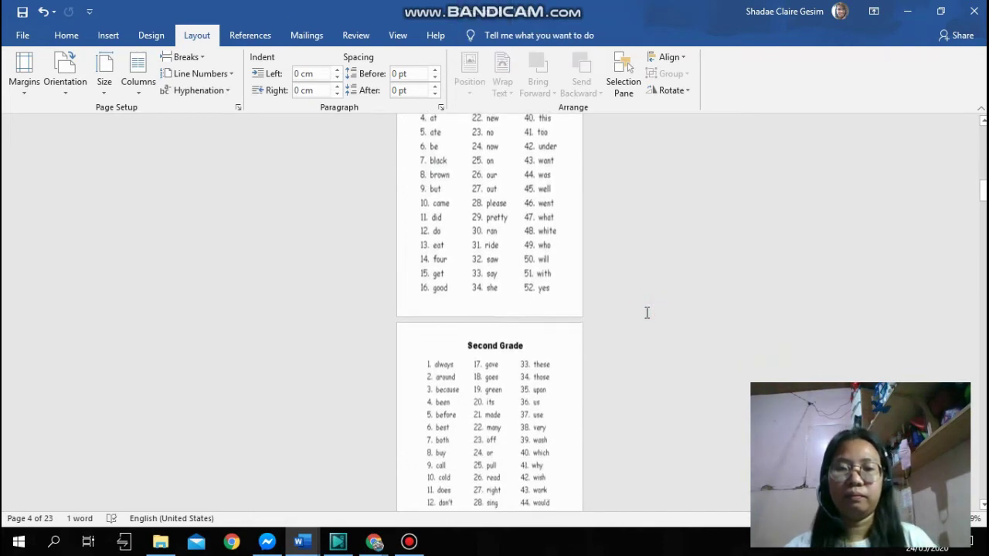
- Enlarge the Second Grade and Dolch Word List pictures taller and wider across their pages
click(498, 341)
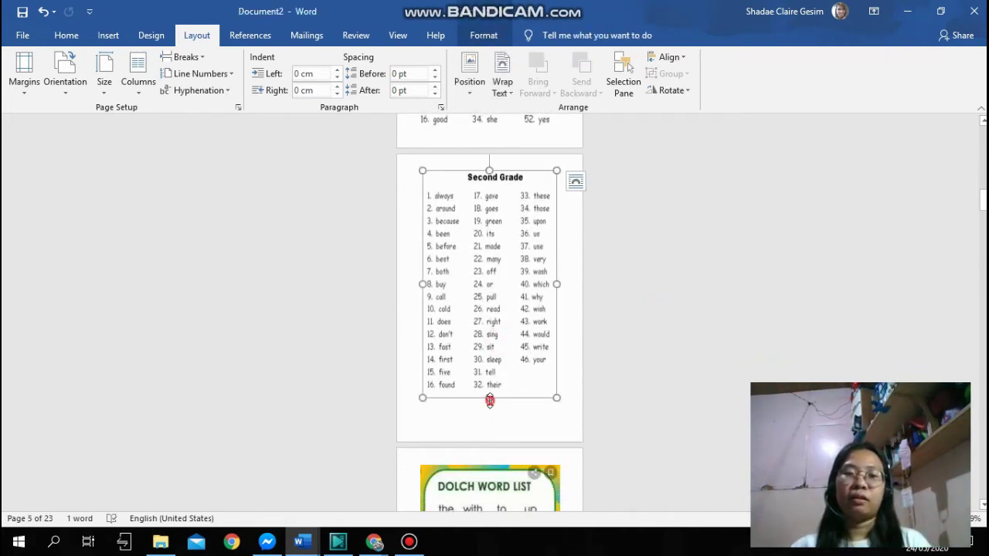
drag(489, 399, 489, 429)
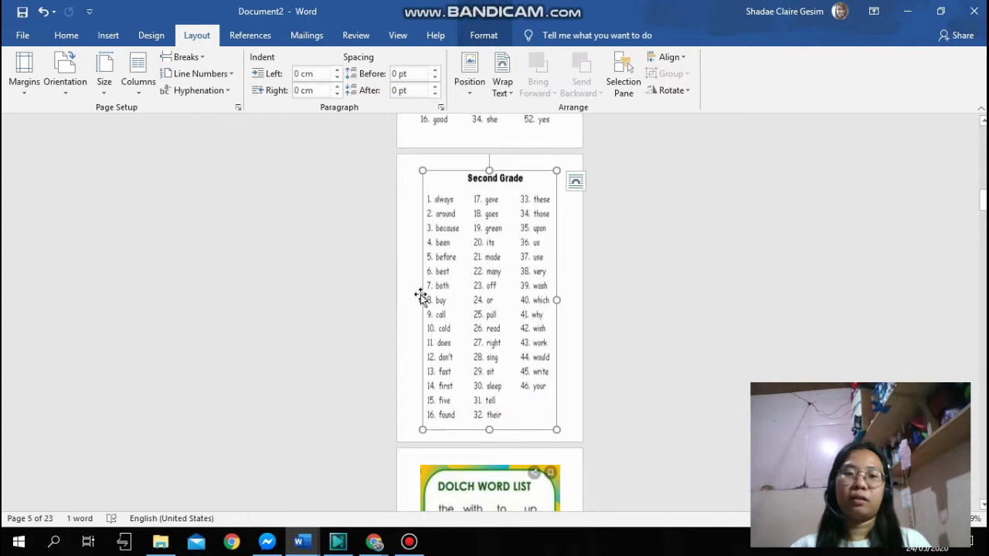
drag(420, 299, 400, 300)
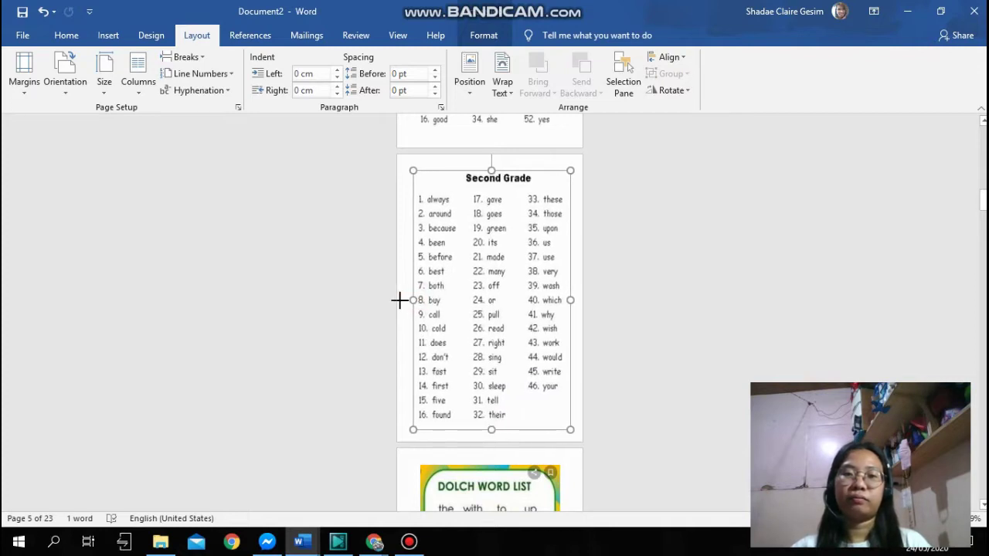
scroll(658, 365, down, 5)
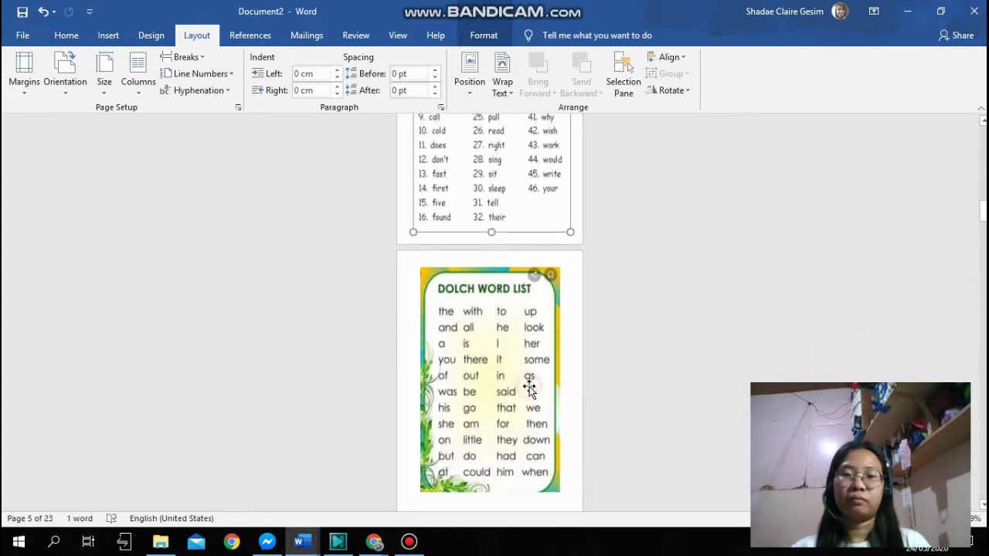
scroll(532, 381, down, 2)
click(519, 394)
drag(489, 417, 490, 451)
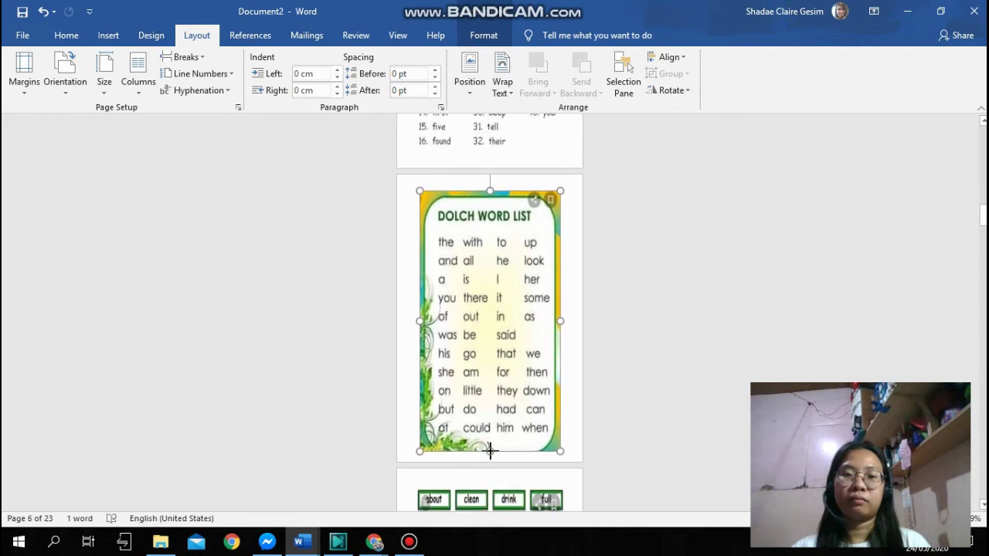
drag(419, 320, 406, 320)
scroll(589, 336, down, 7)
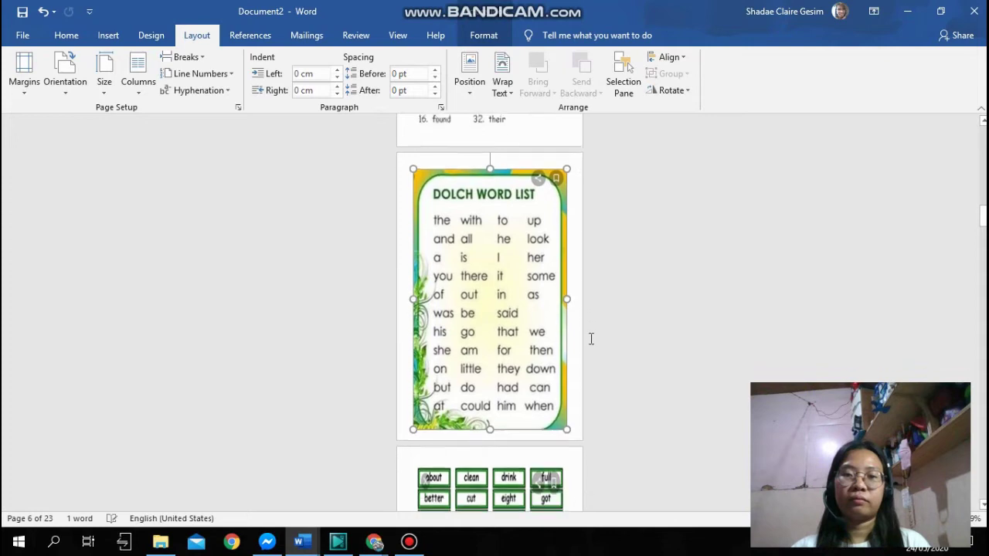
- Stretch the Second Grade Dolch Practice 2 picture taller toward the page bottom
click(555, 347)
scroll(569, 347, down, 10)
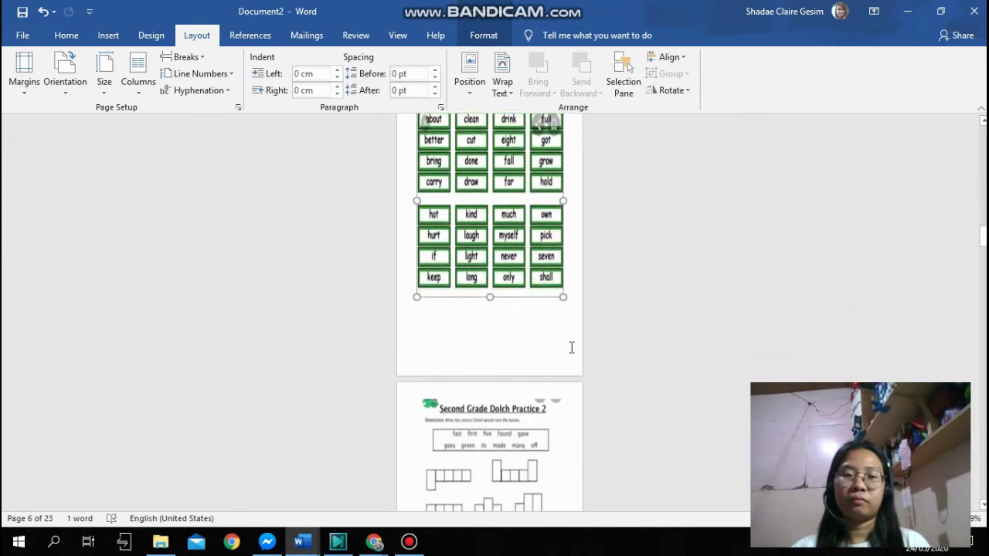
click(494, 326)
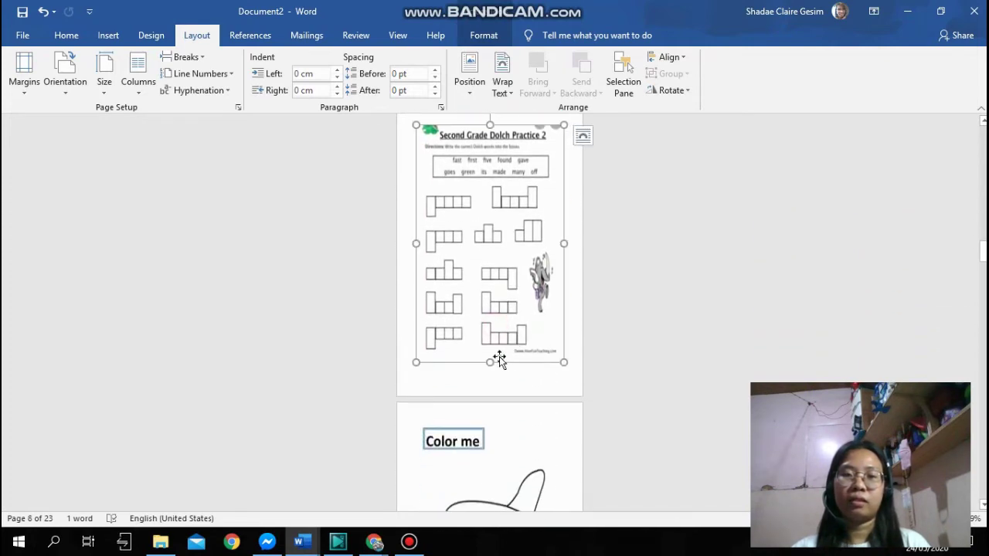
drag(490, 361, 490, 374)
scroll(540, 340, down, 2)
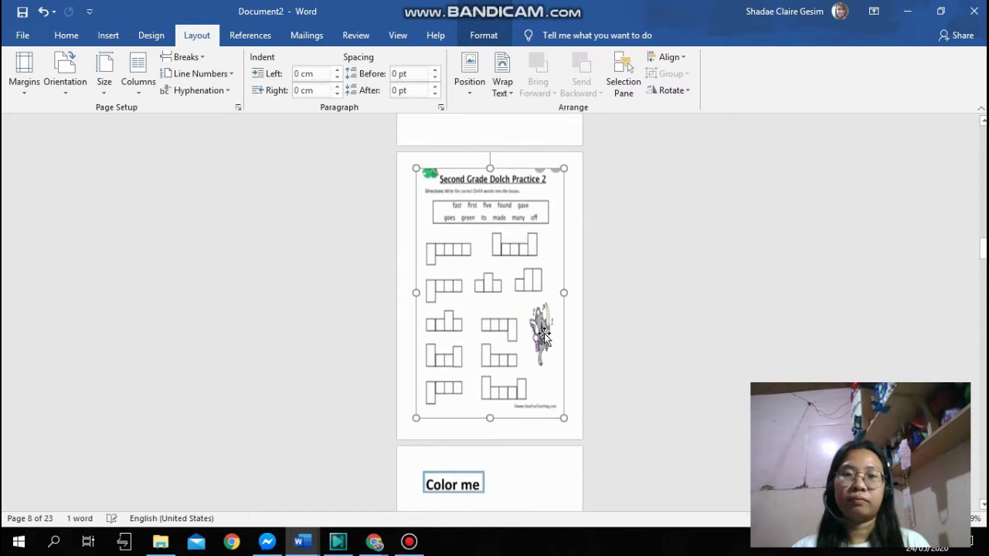
scroll(545, 333, down, 5)
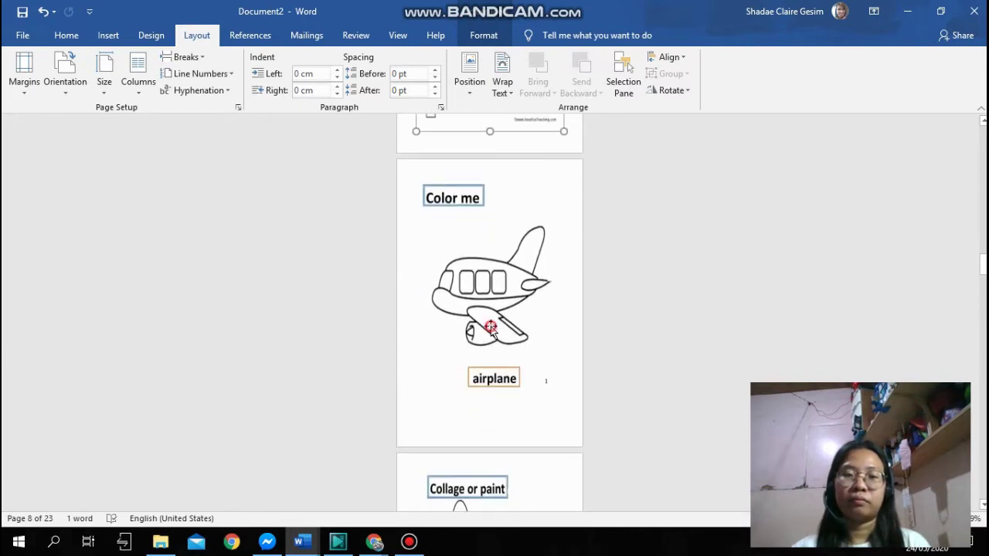
- Enlarge the airplane, Aa collage and Aa handwriting worksheet pictures to fill their pages
click(516, 396)
drag(489, 396, 488, 436)
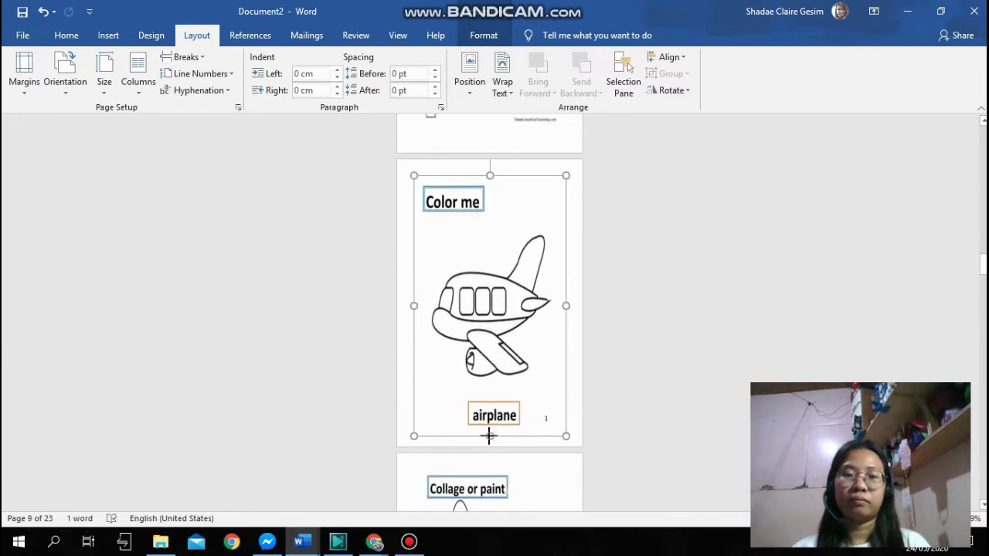
scroll(650, 312, down, 9)
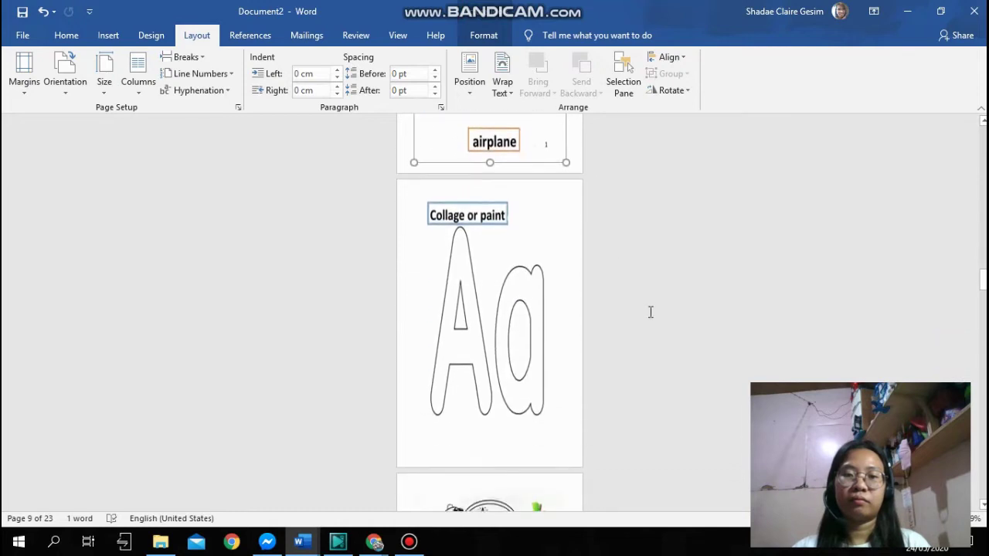
click(515, 286)
drag(489, 374, 488, 401)
drag(418, 276, 413, 276)
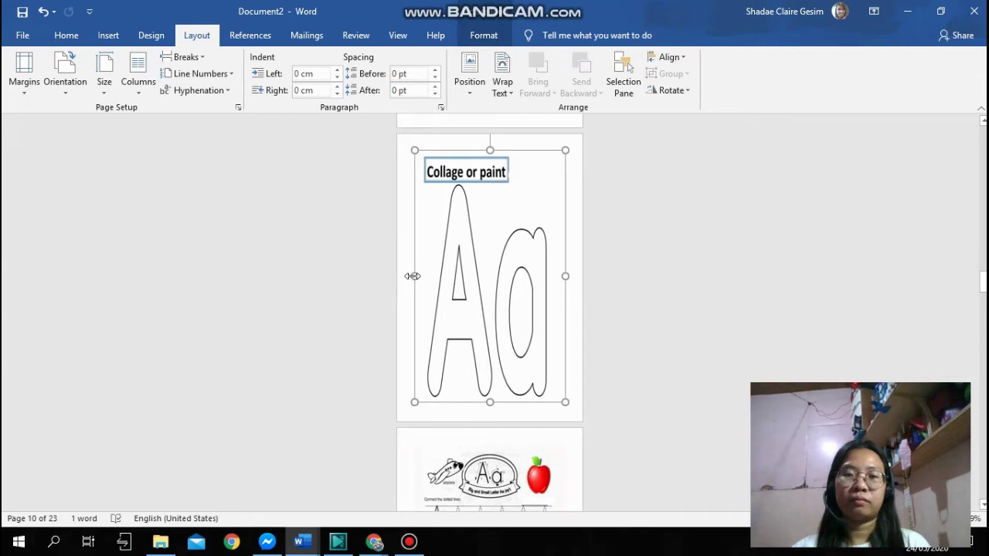
scroll(558, 362, down, 5)
scroll(558, 361, down, 2)
click(516, 354)
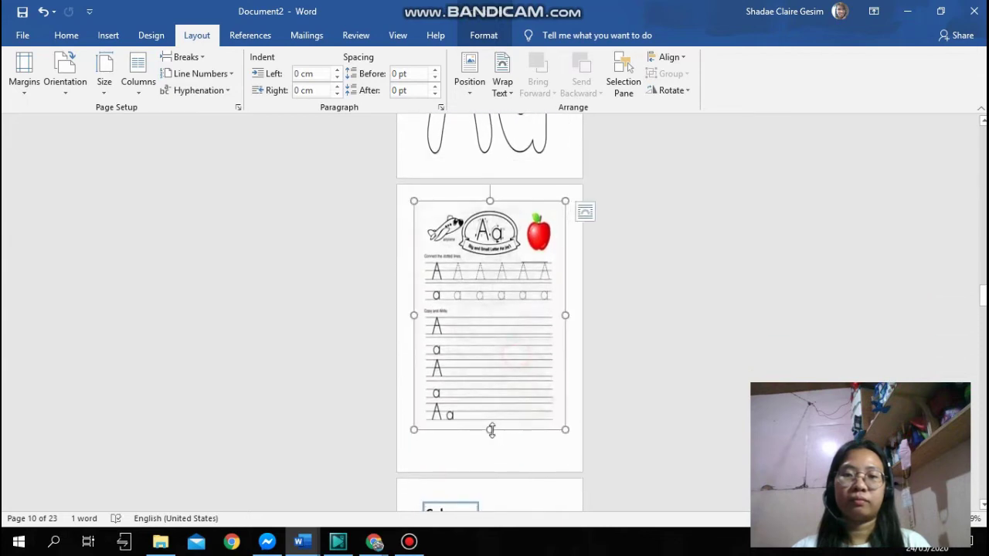
drag(490, 430, 493, 457)
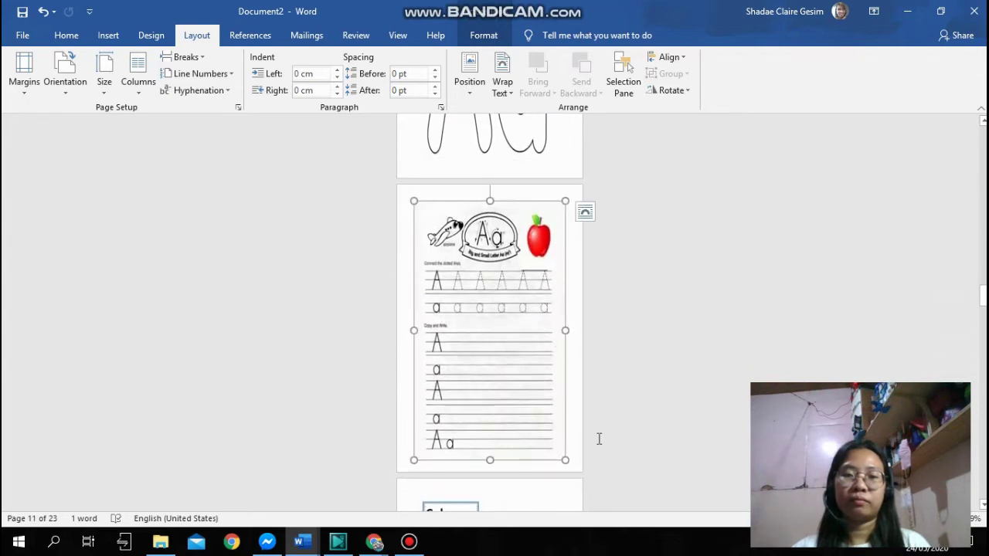
drag(565, 328, 575, 327)
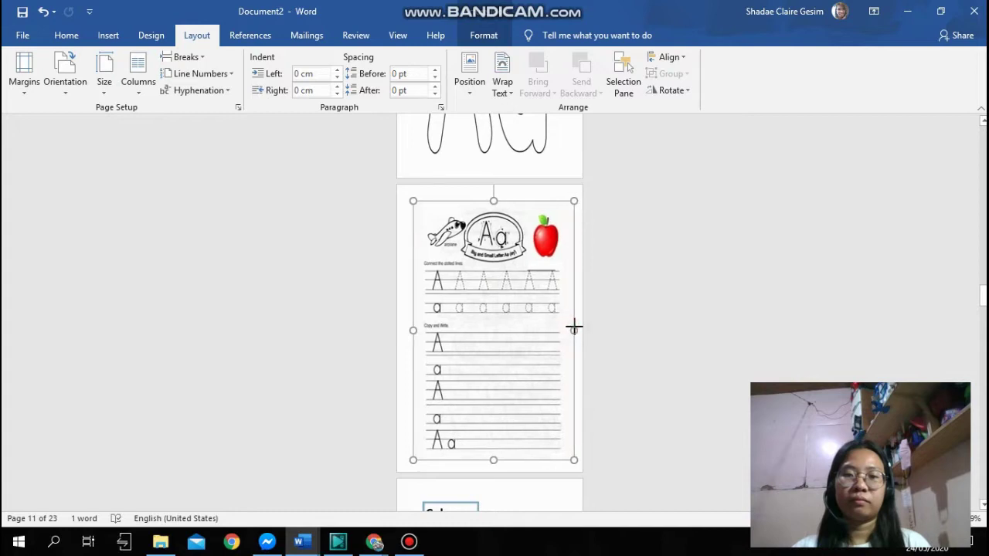
- Stretch the elephant, Ee collage and Ee handwriting worksheet pictures taller
scroll(587, 387, down, 12)
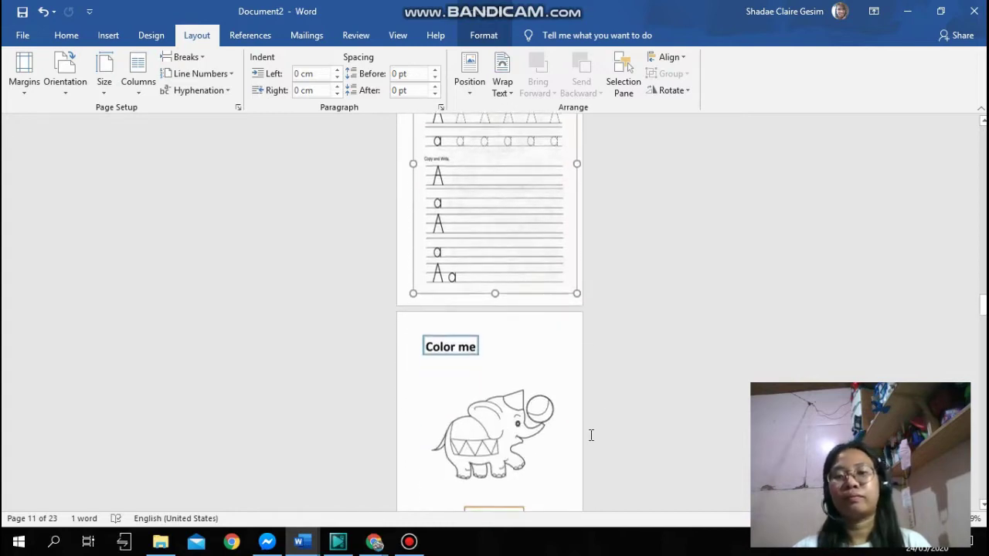
click(515, 267)
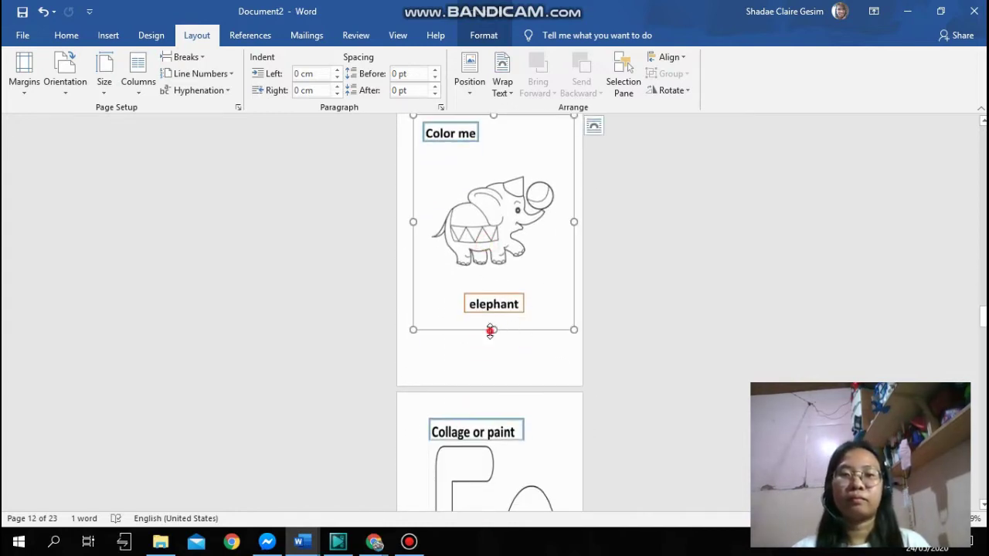
drag(490, 331, 489, 379)
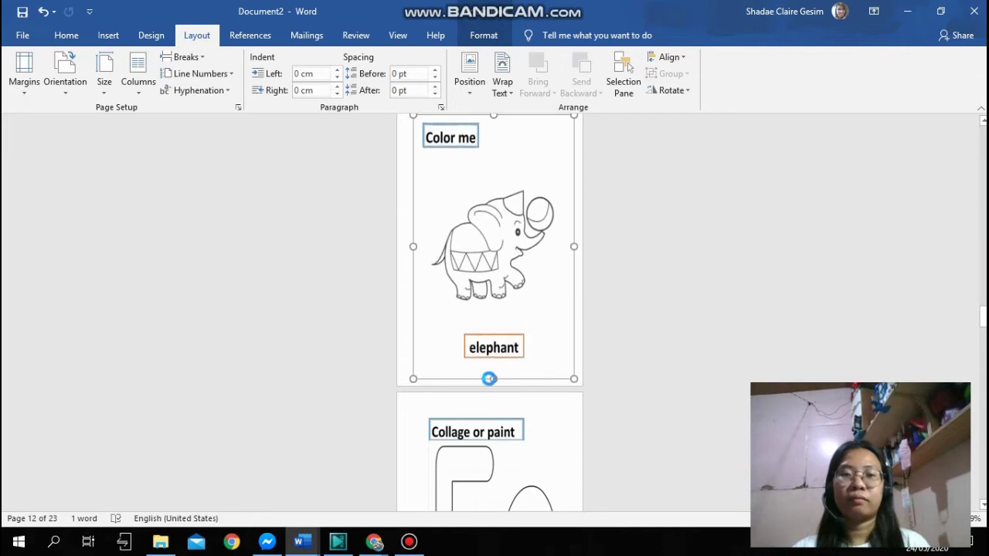
scroll(718, 281, down, 9)
click(503, 268)
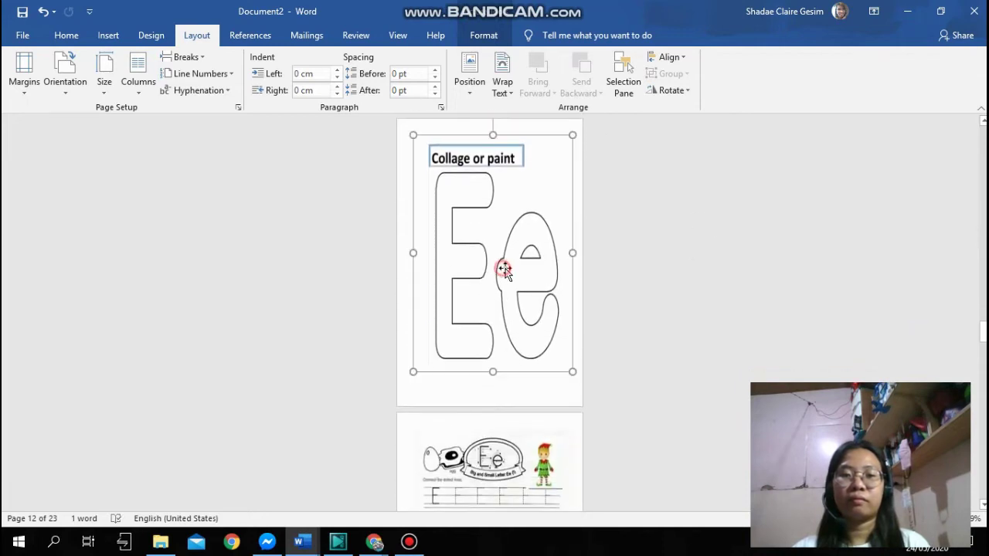
drag(489, 373, 490, 395)
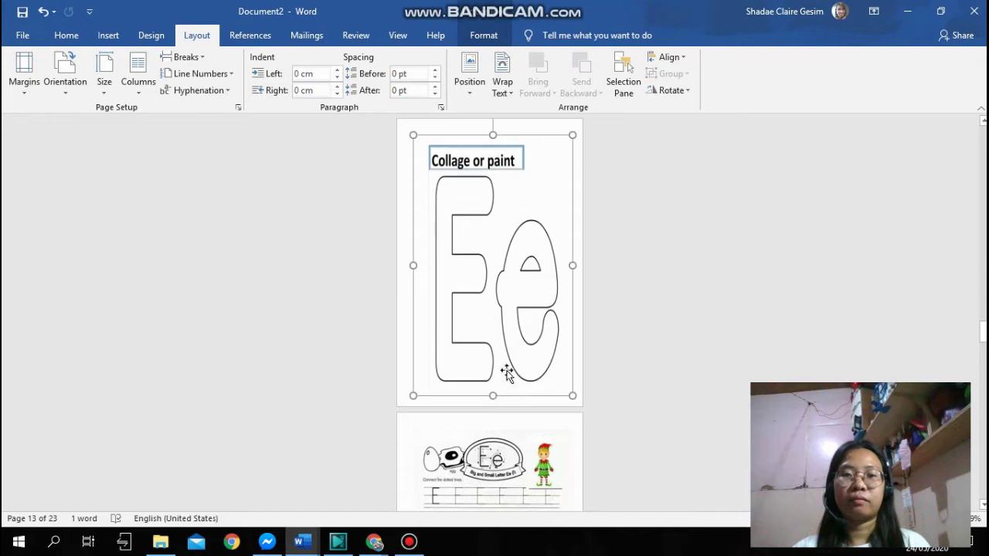
scroll(507, 371, down, 4)
click(505, 340)
scroll(506, 340, down, 3)
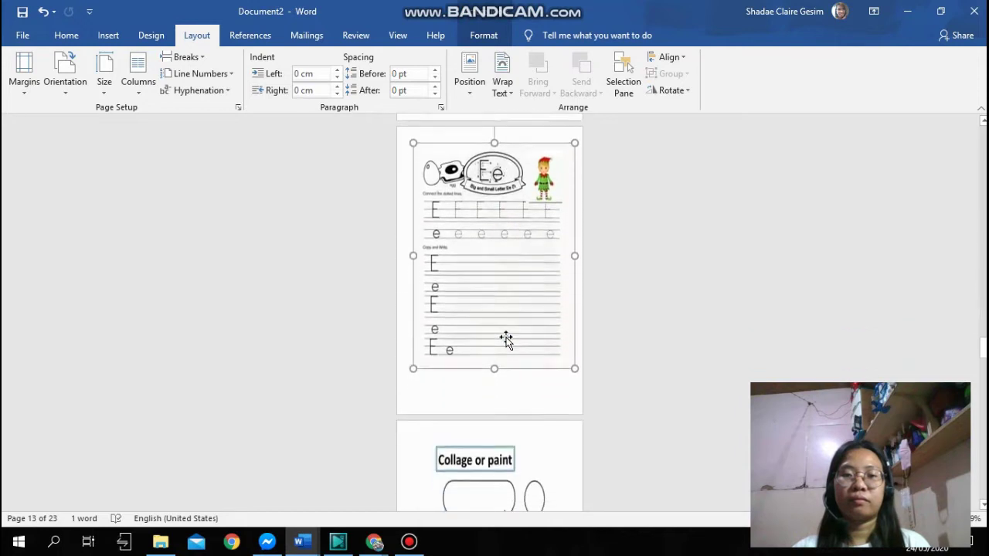
drag(493, 350, 492, 392)
- Stretch the letter I collage, ice cream and Ii handwriting worksheet pictures taller
scroll(497, 375, down, 6)
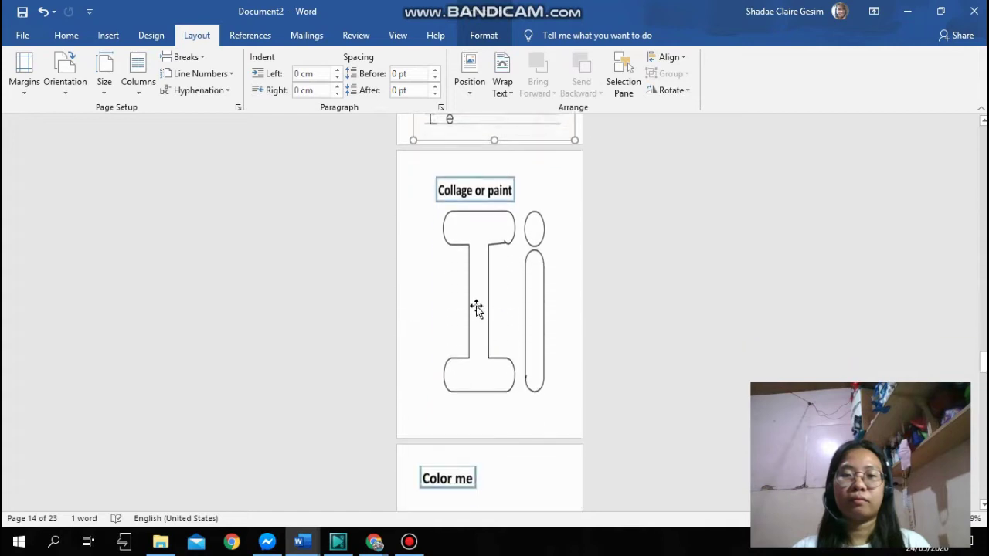
click(478, 297)
drag(490, 392, 490, 419)
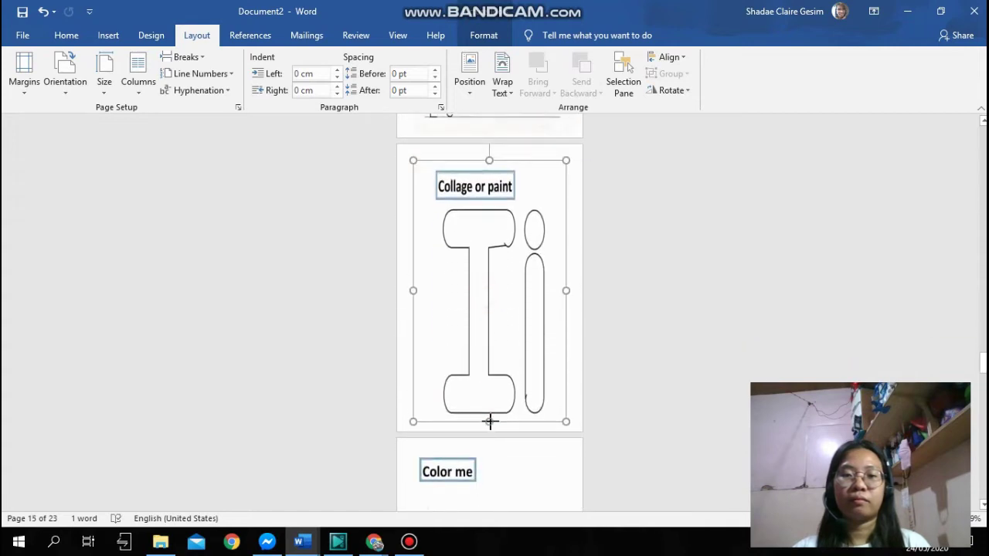
scroll(498, 378, down, 3)
scroll(463, 324, down, 4)
click(463, 322)
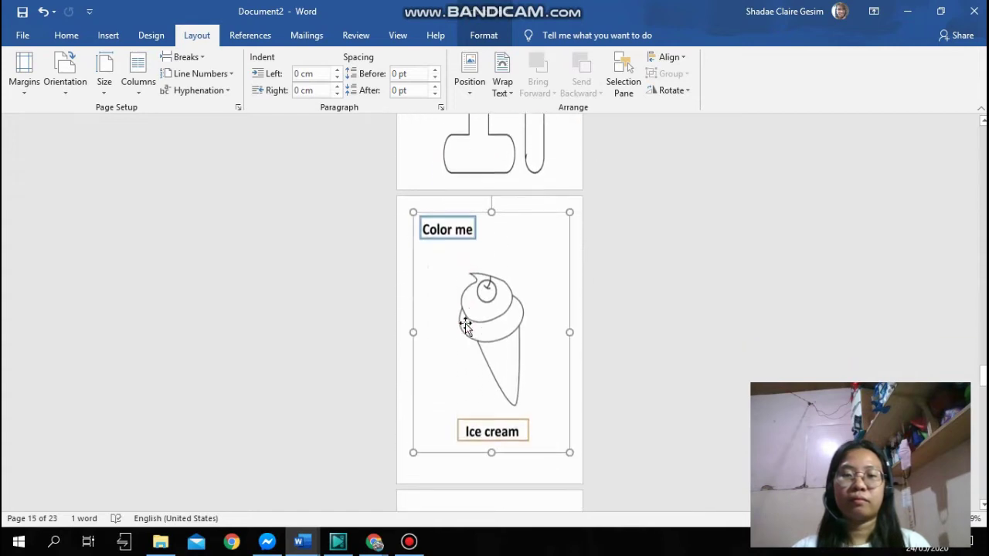
scroll(484, 330, down, 3)
drag(494, 347, 492, 366)
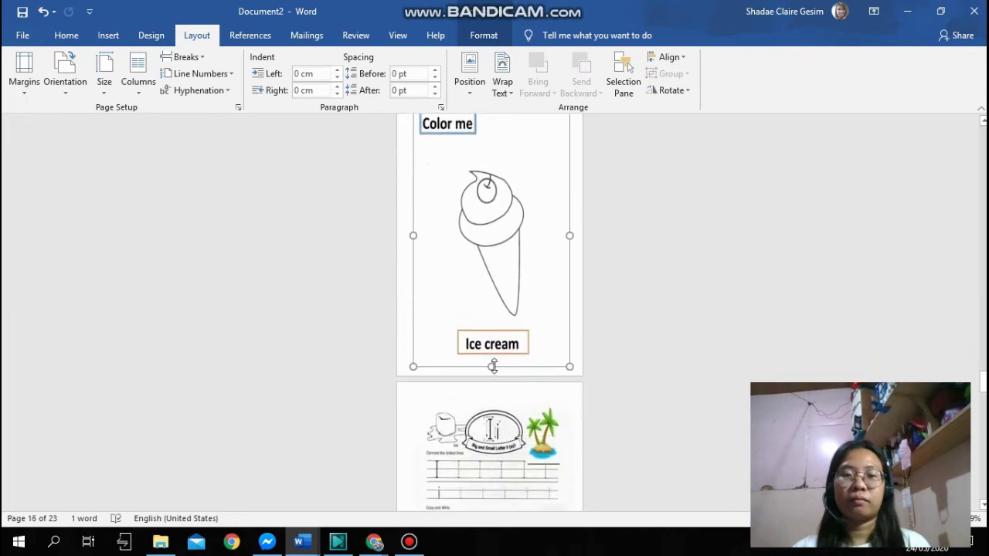
scroll(498, 357, down, 3)
click(499, 355)
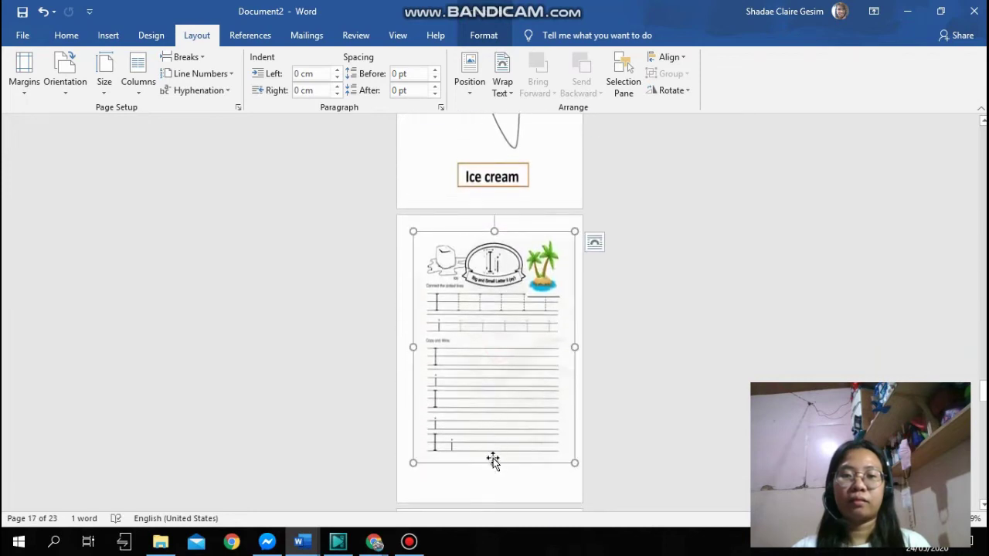
drag(492, 467, 492, 489)
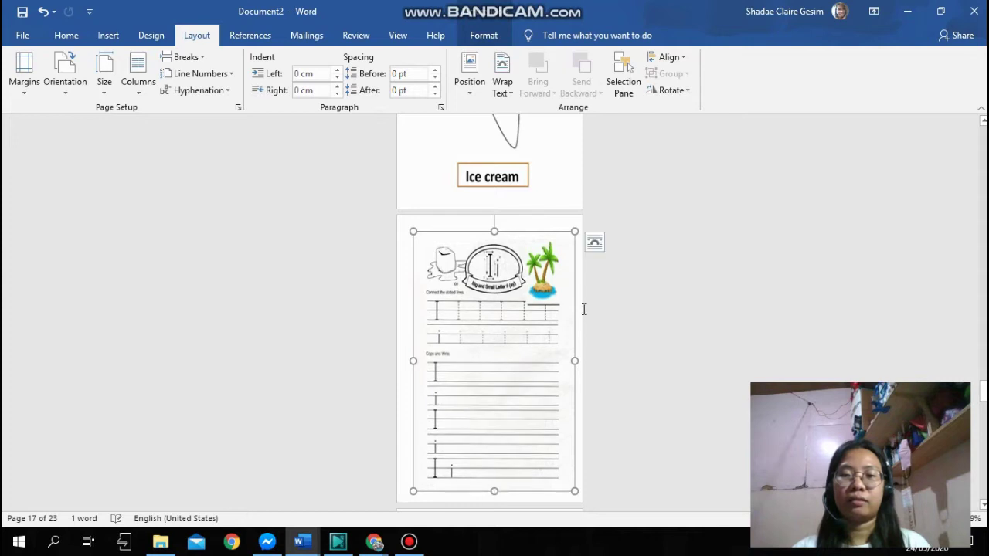
- Stretch the orange and Oo collage pictures taller to fill their pages
scroll(584, 307, down, 3)
scroll(586, 307, down, 5)
click(488, 361)
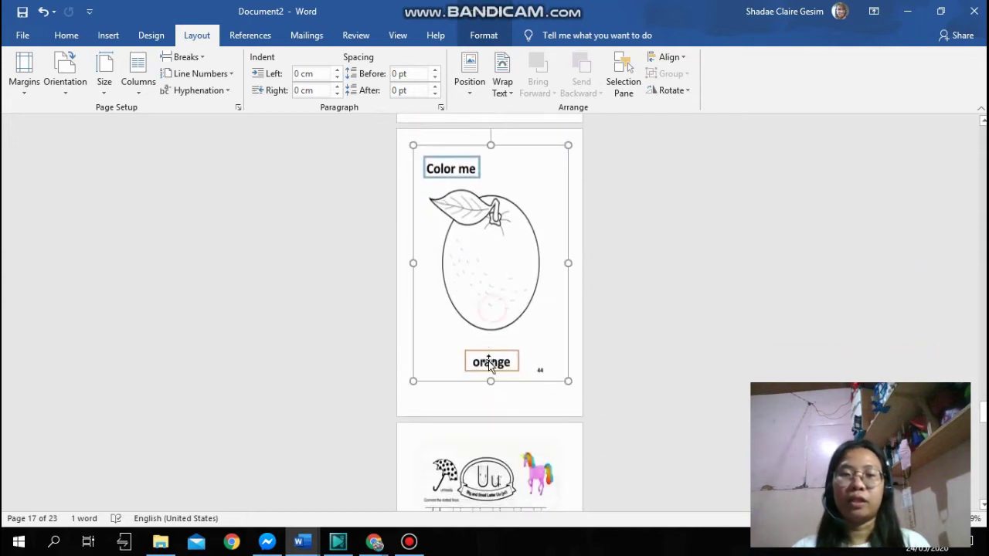
drag(492, 383, 489, 427)
scroll(522, 372, down, 5)
click(502, 378)
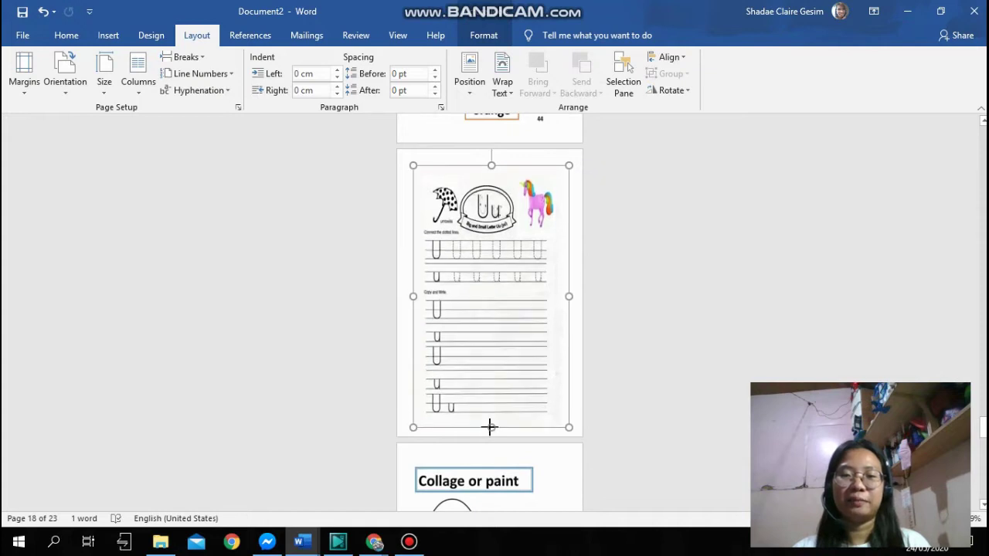
scroll(517, 396, down, 5)
click(477, 360)
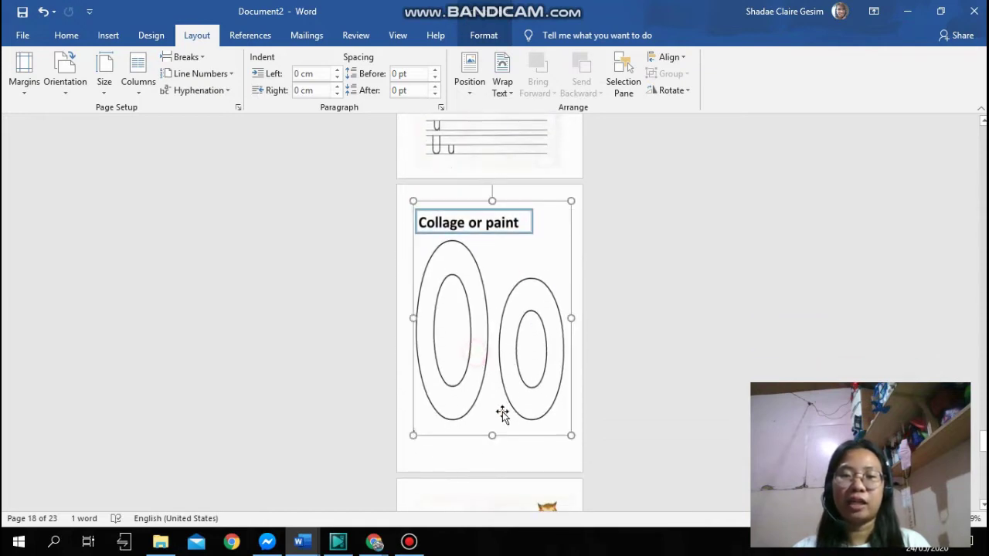
drag(494, 436, 495, 461)
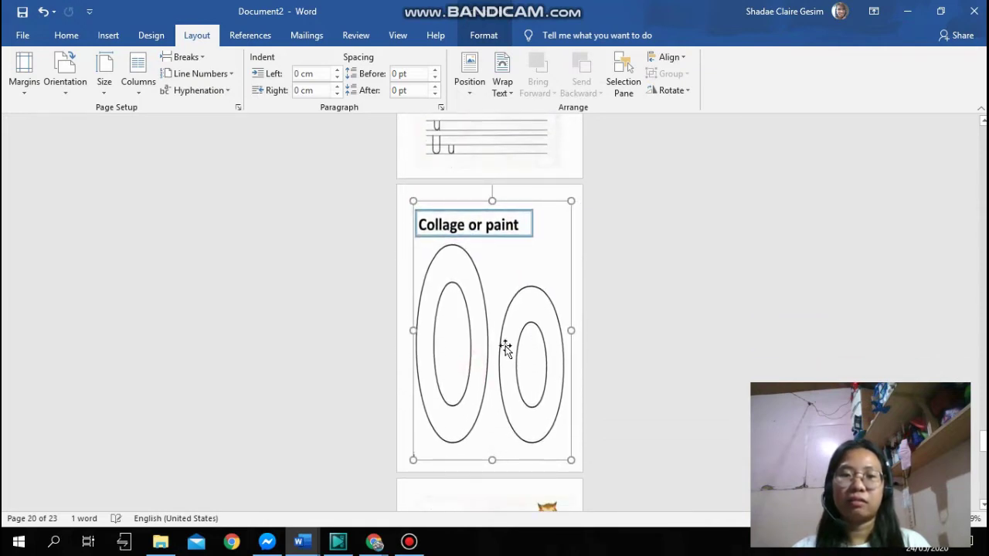
- Delete the Uu letter tracing worksheet picture from the booklet
scroll(508, 340, up, 3)
scroll(511, 332, up, 6)
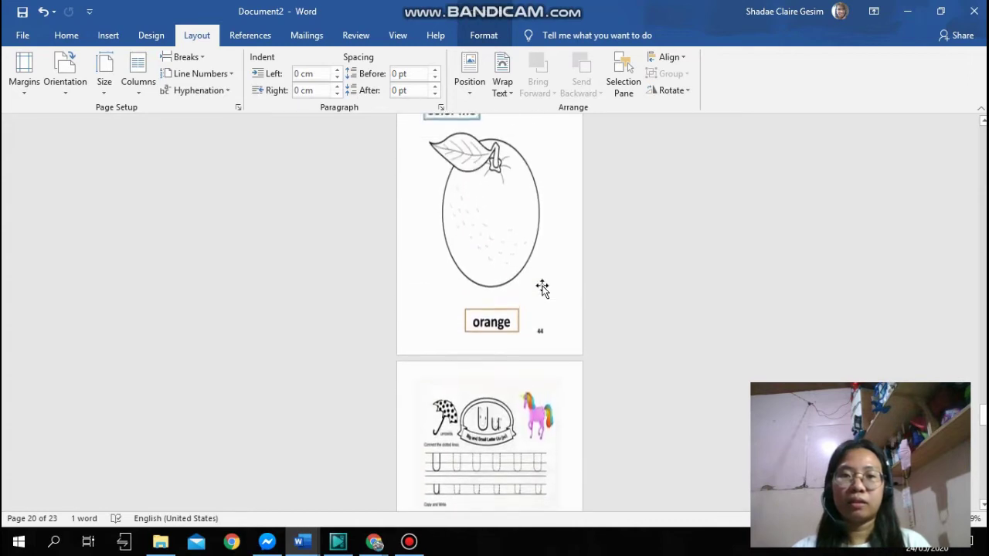
scroll(541, 286, down, 2)
click(499, 336)
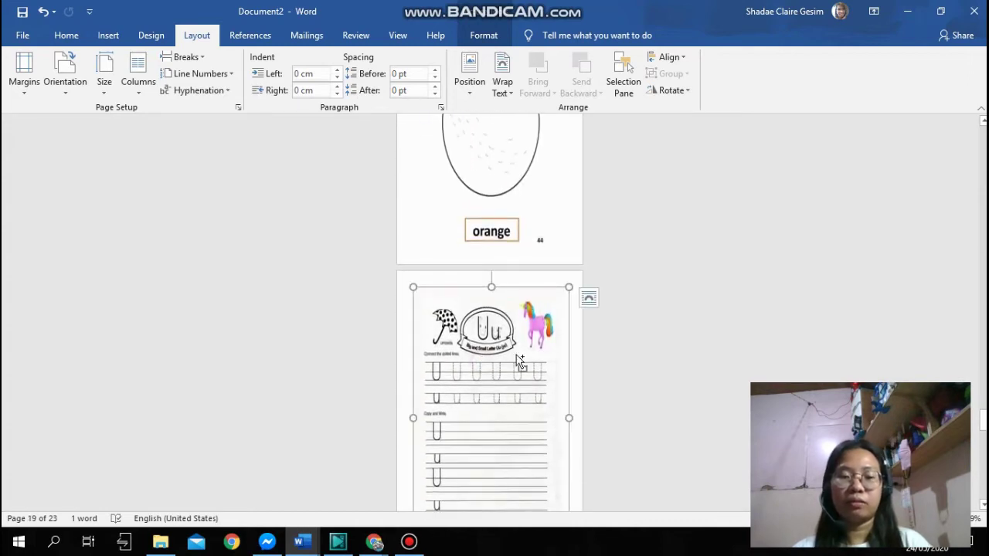
key(Delete)
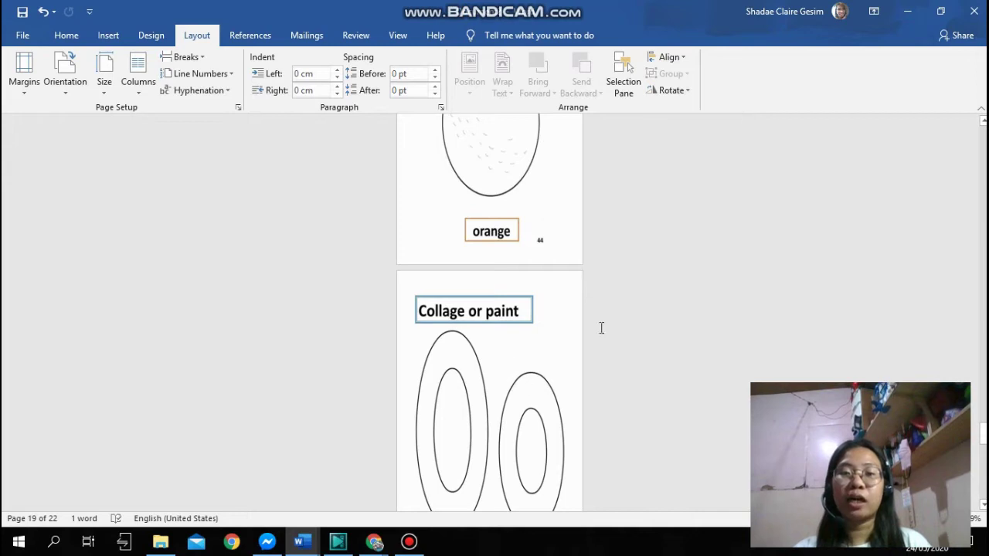
- Scroll down past the orange, Collage or paint and Oo pages to the 'Color me!' umbrella page
scroll(601, 328, up, 10)
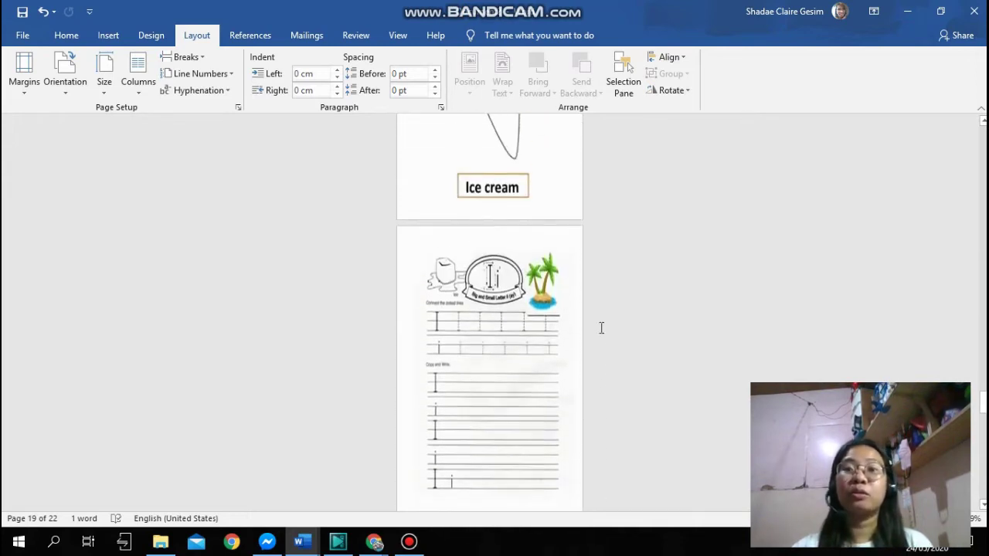
scroll(600, 328, up, 5)
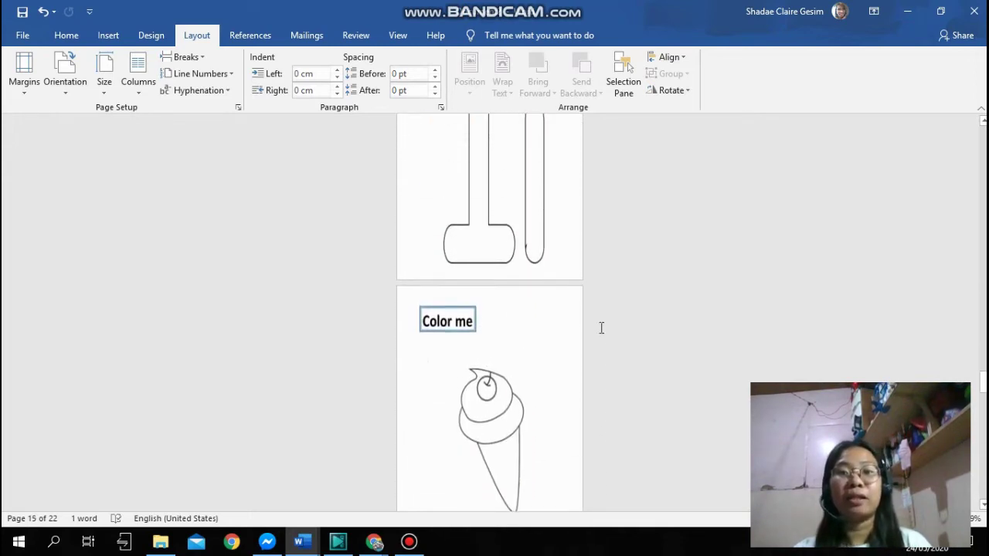
scroll(601, 328, down, 6)
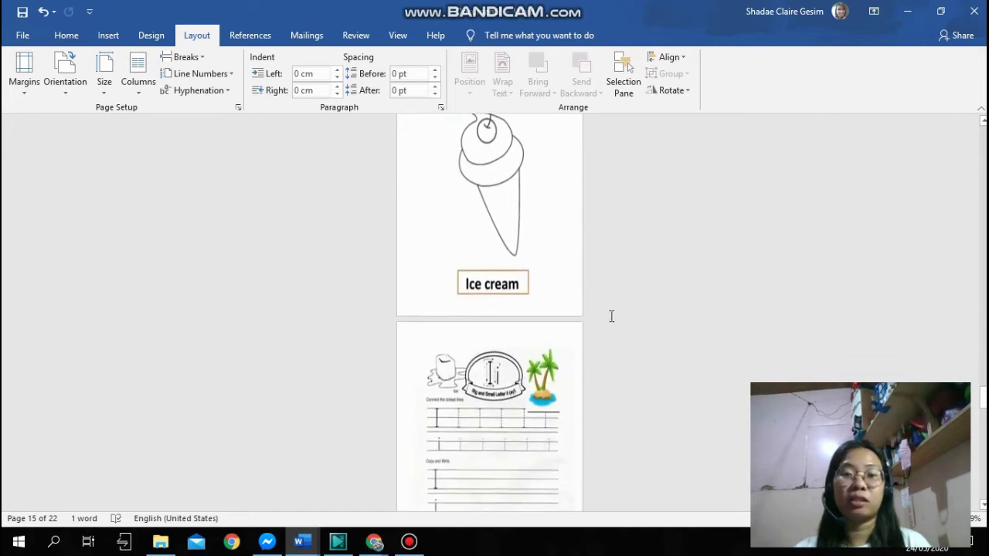
scroll(611, 316, down, 6)
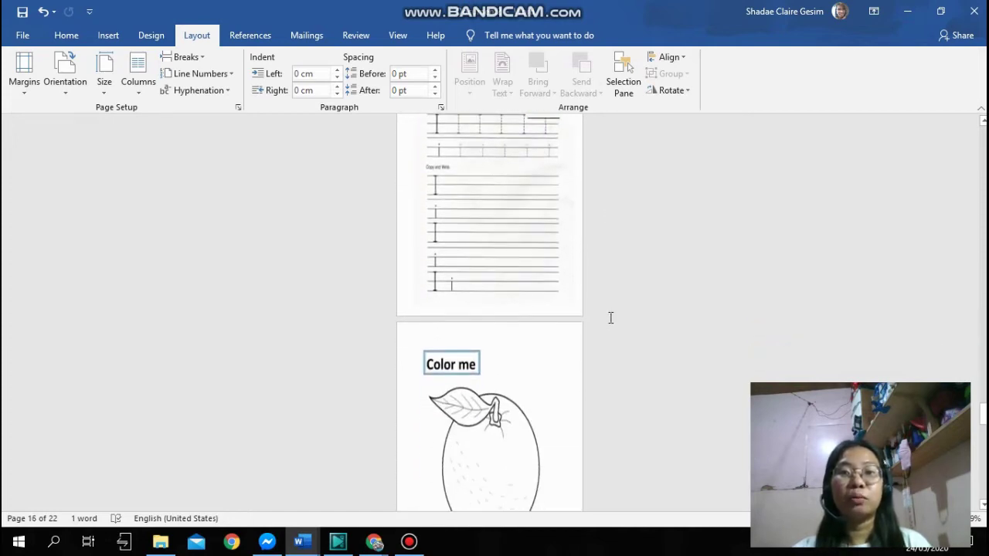
scroll(610, 317, down, 5)
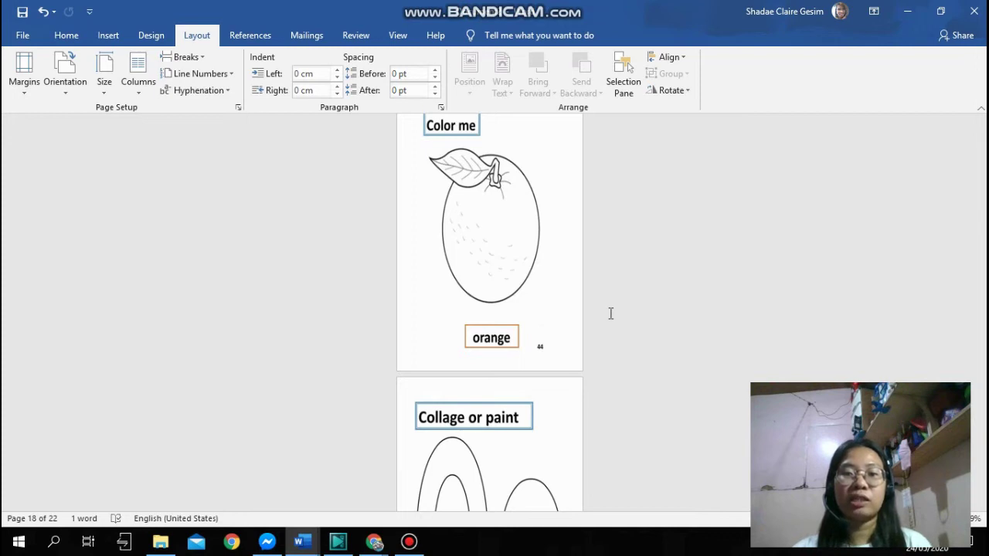
scroll(610, 314, down, 4)
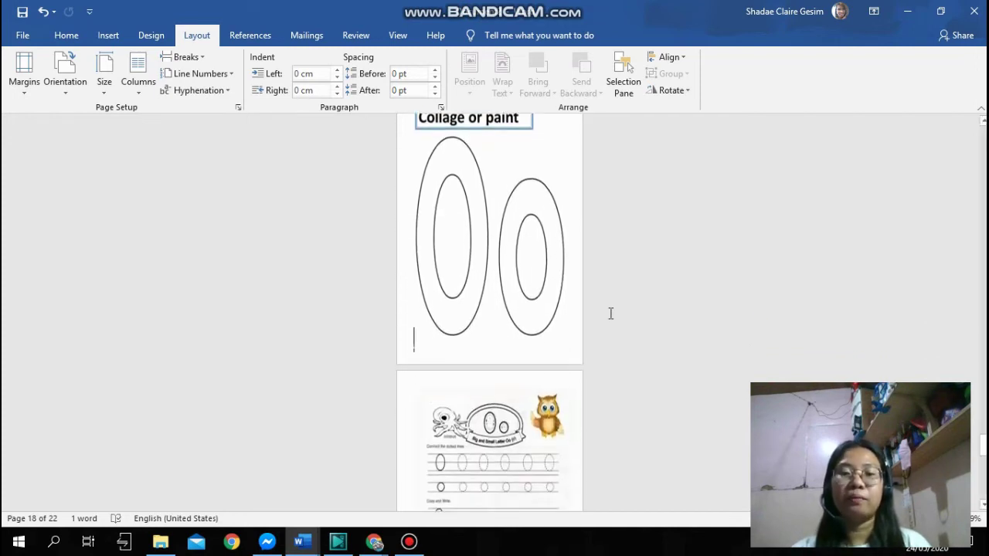
scroll(610, 313, down, 6)
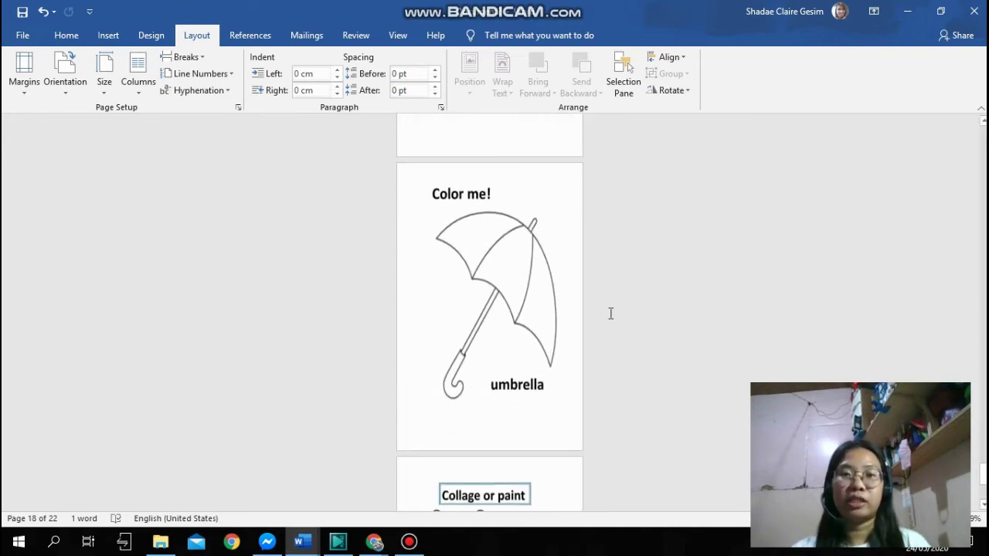
scroll(610, 314, down, 2)
- Drag the bottom handles of the umbrella and Uu pictures down so each fills its page
click(452, 221)
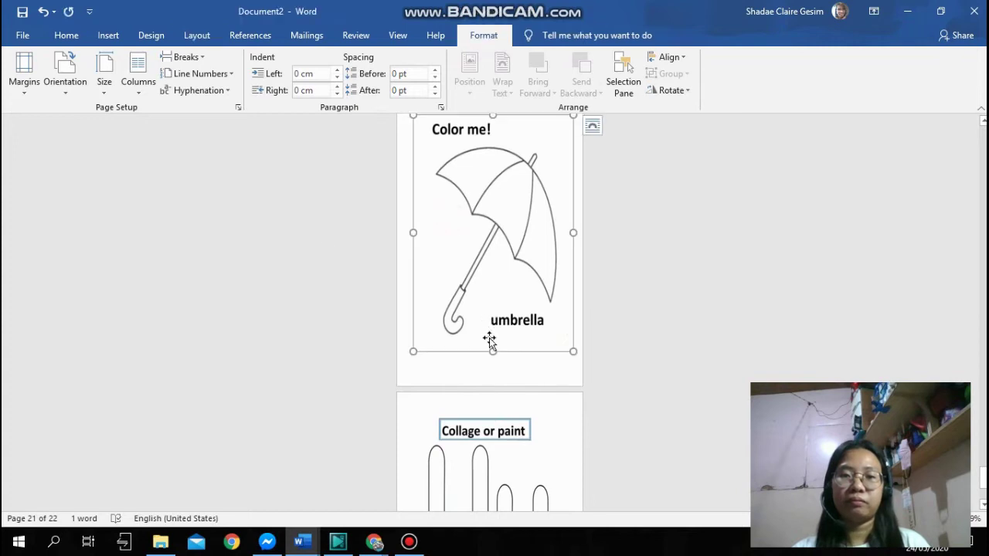
drag(490, 347, 490, 376)
scroll(504, 348, down, 2)
scroll(503, 347, down, 3)
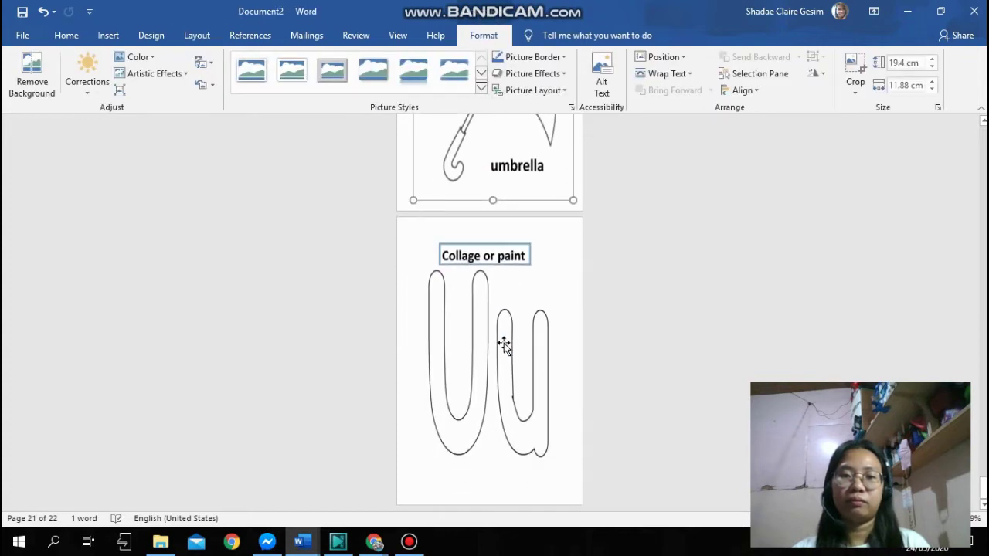
click(503, 392)
drag(488, 472, 488, 487)
- Check the Collage or paint picture, then open the print preview with Ctrl+P
scroll(691, 355, up, 5)
scroll(703, 314, up, 12)
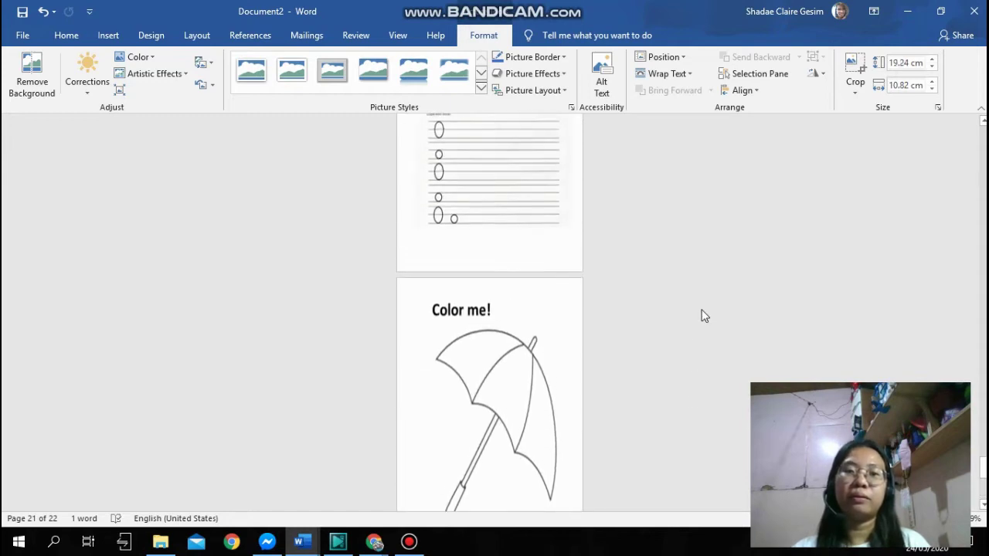
click(674, 257)
scroll(674, 257, up, 2)
click(286, 327)
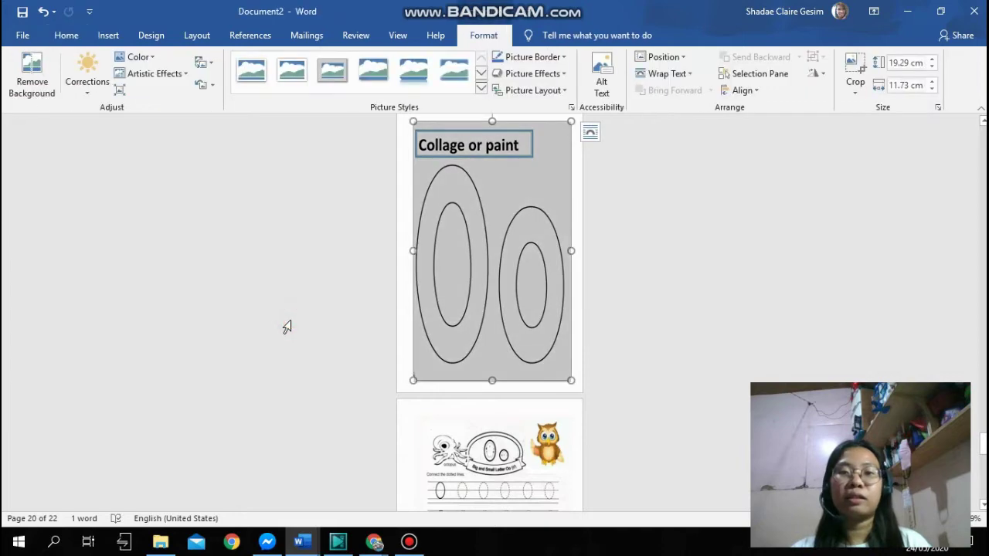
click(730, 302)
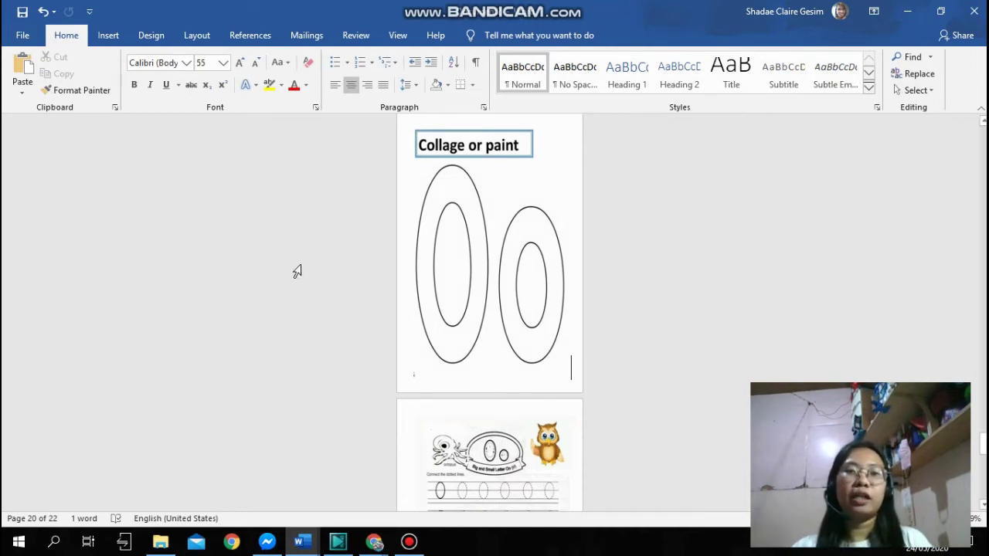
click(311, 271)
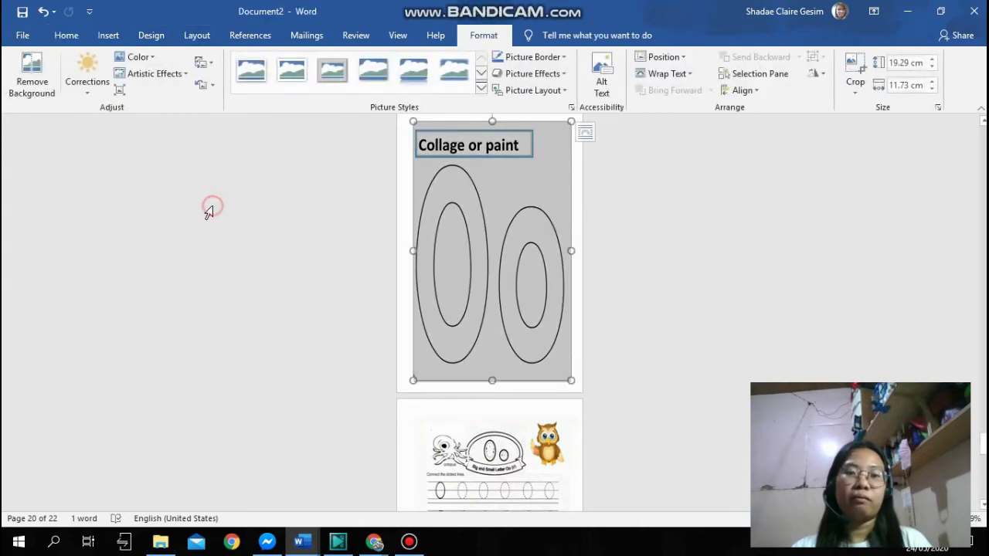
click(649, 307)
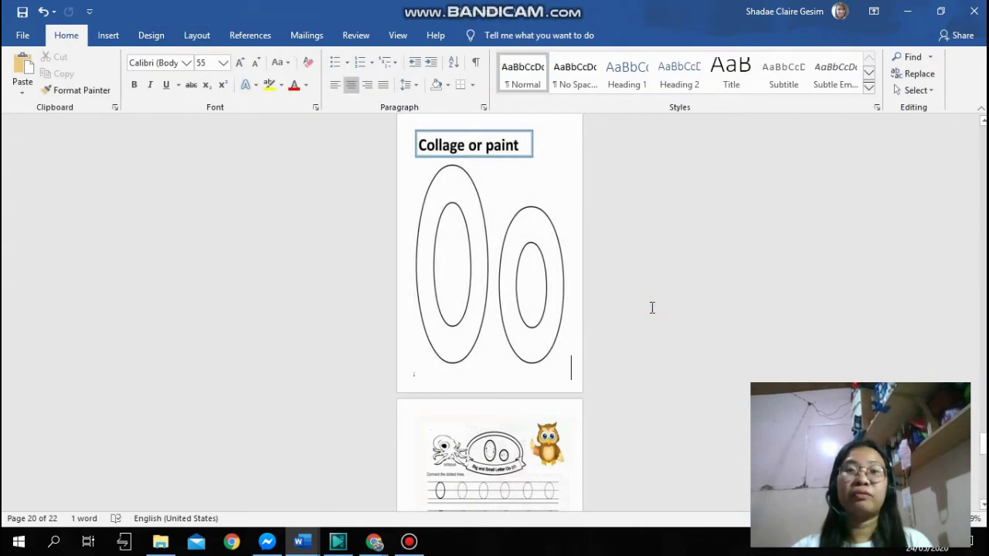
key(ctrl+p)
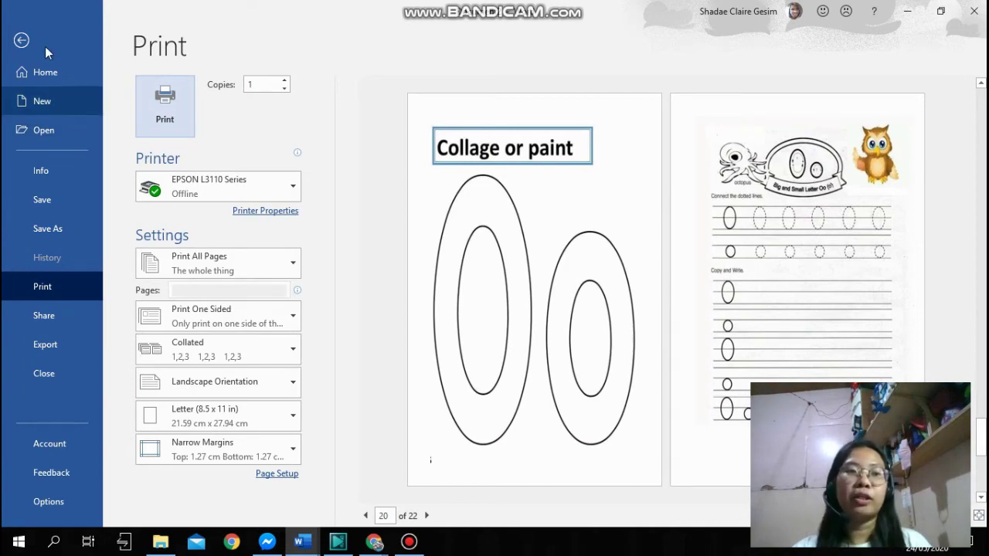
- Leave the print view and reopen File > Print
click(21, 40)
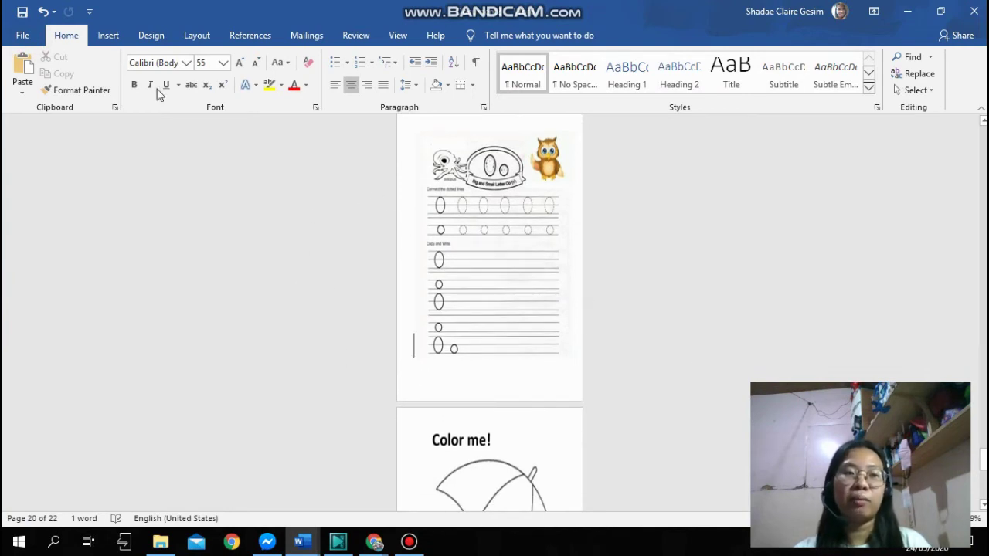
click(22, 36)
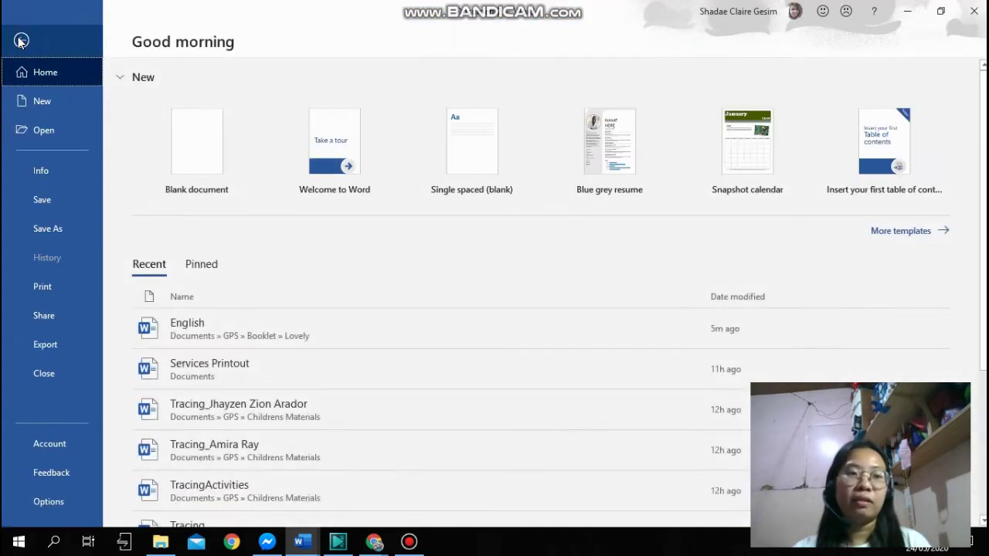
click(46, 292)
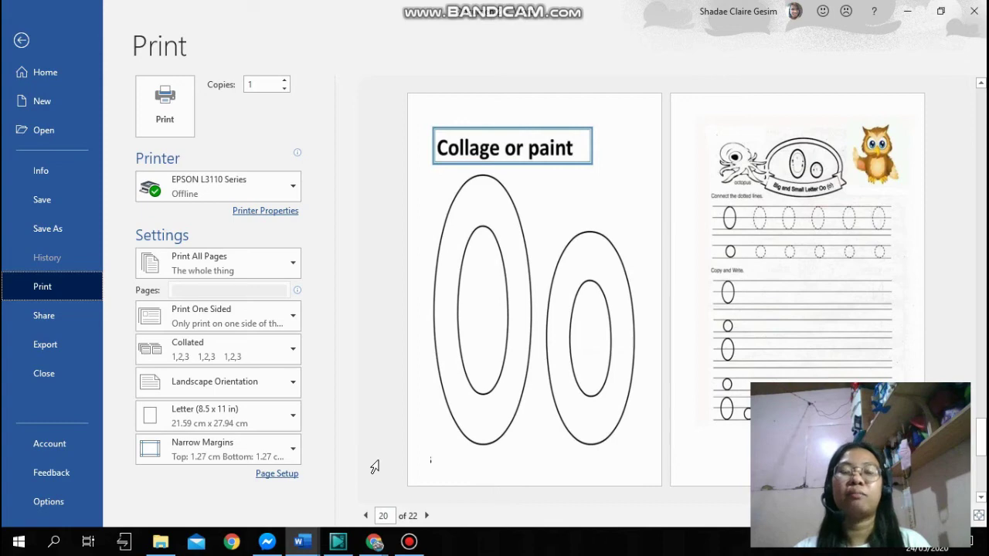
- Step the preview back six pages to the ENGLISH cover, page 1 of 22
click(365, 515)
click(365, 516)
click(365, 515)
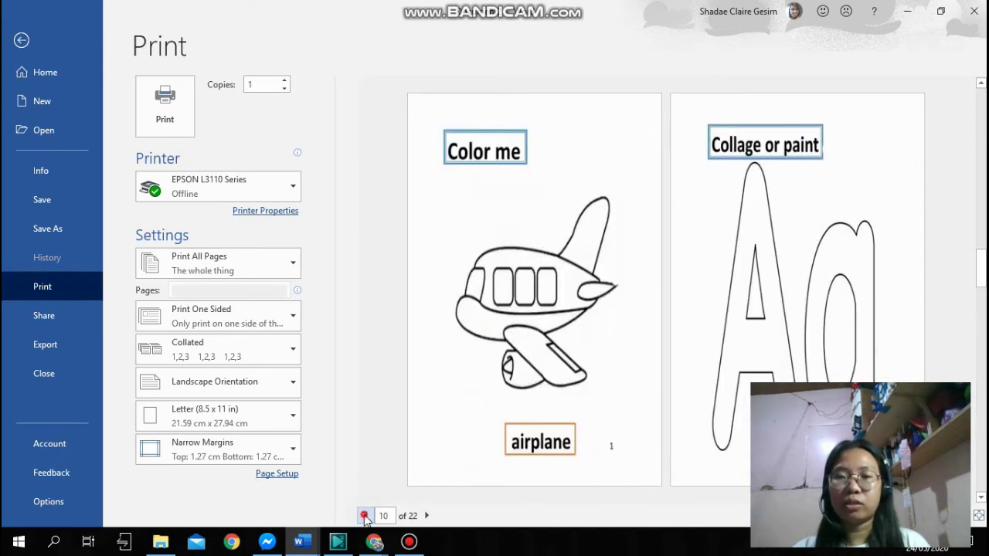
click(365, 515)
click(364, 515)
click(364, 515)
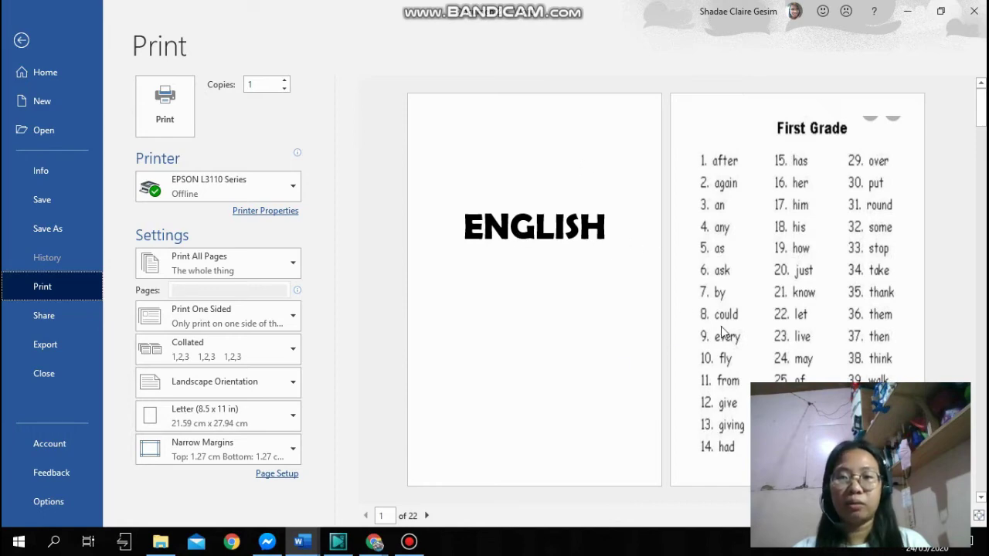
scroll(723, 255, down, 3)
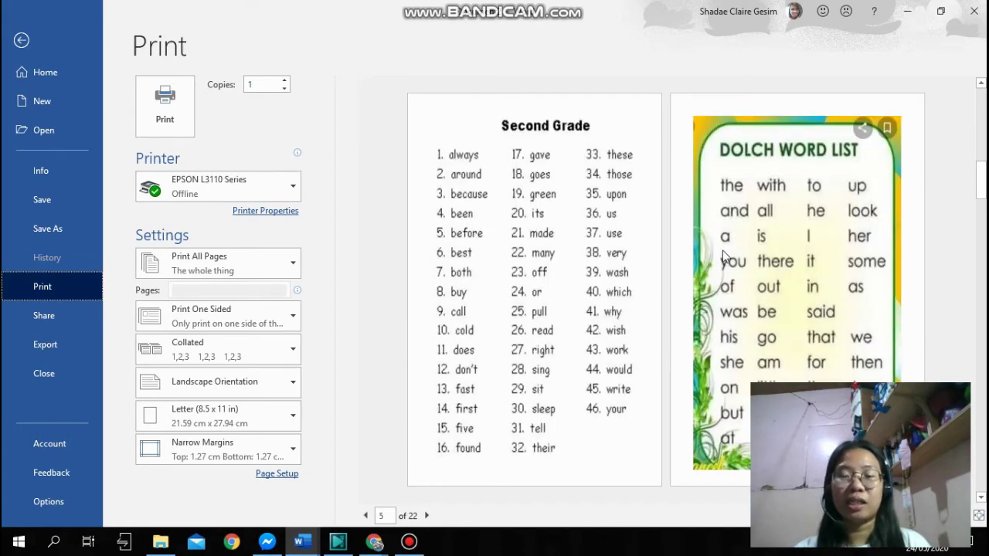
scroll(723, 255, up, 3)
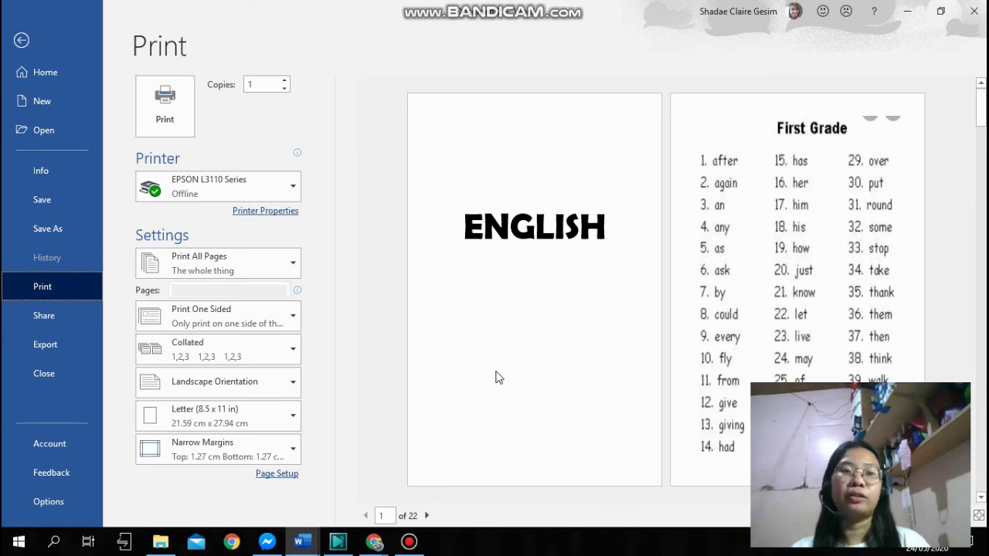
- Uncheck Print Markup in the Print All Pages dropdown so markup isn't printed
click(239, 268)
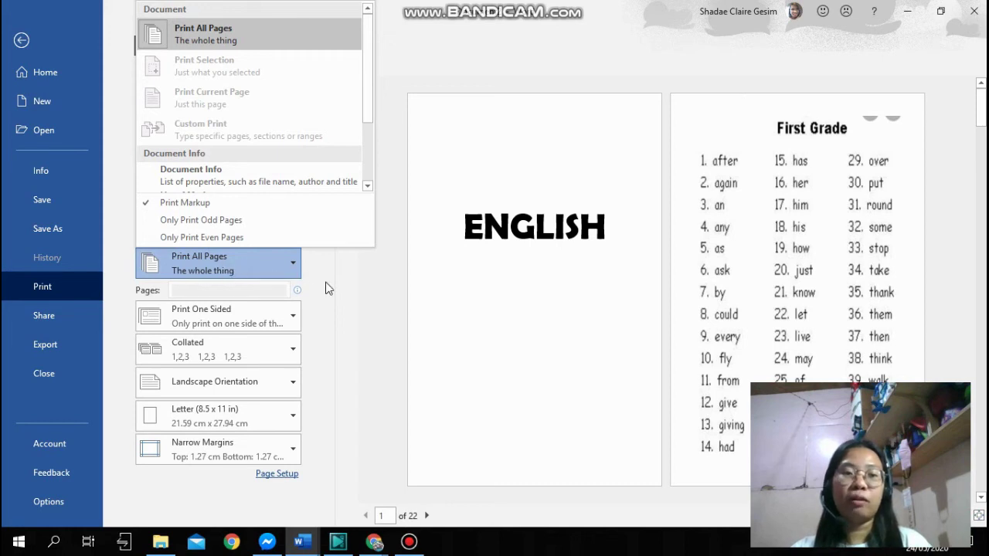
click(382, 275)
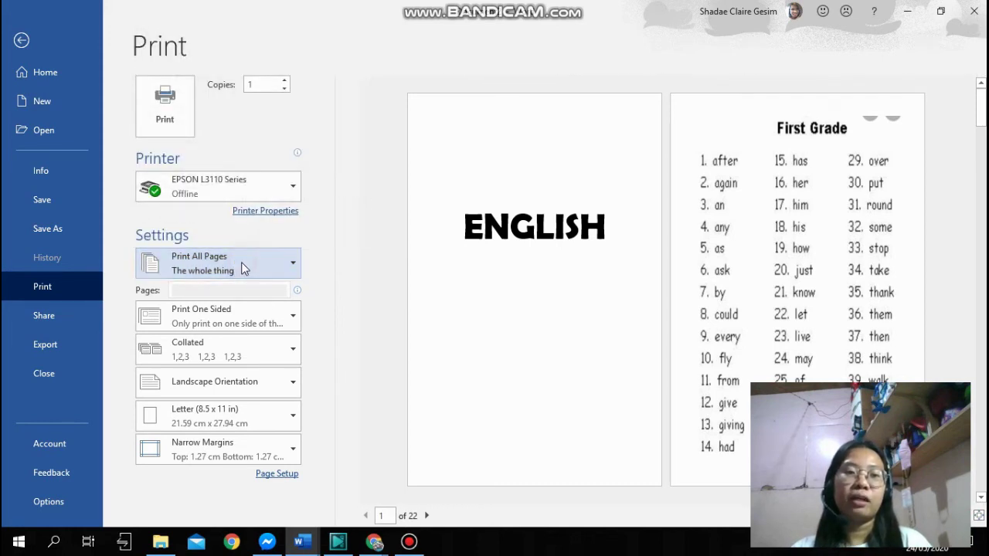
click(241, 263)
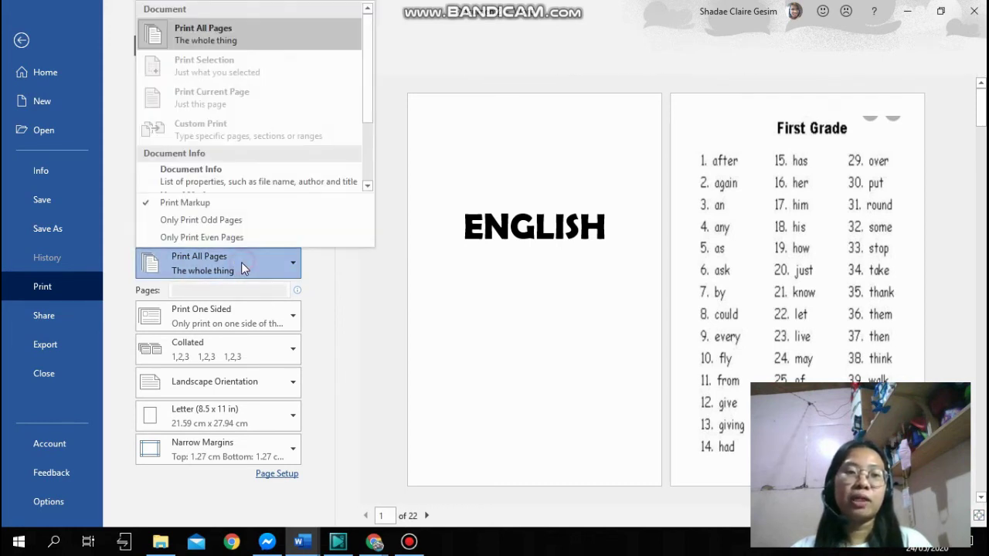
click(145, 206)
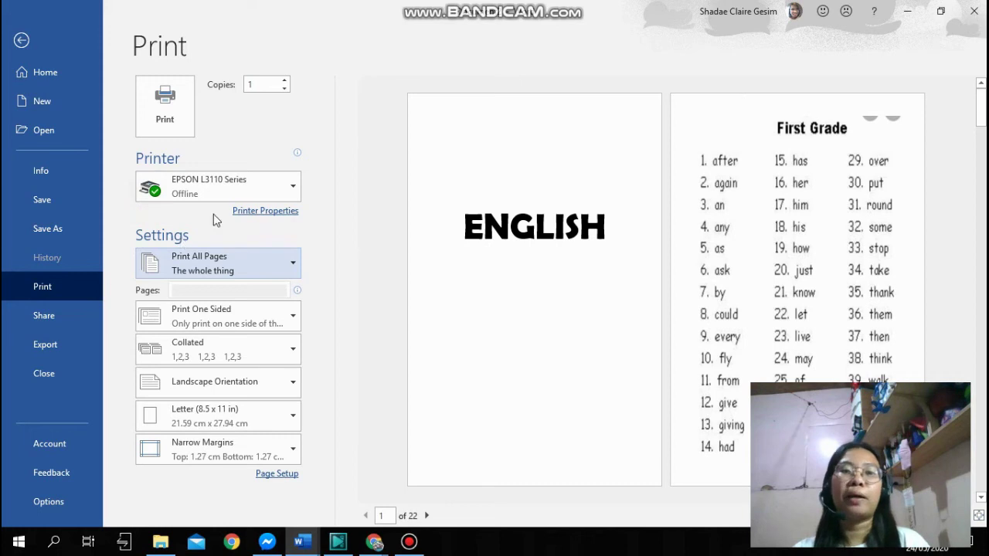
click(258, 263)
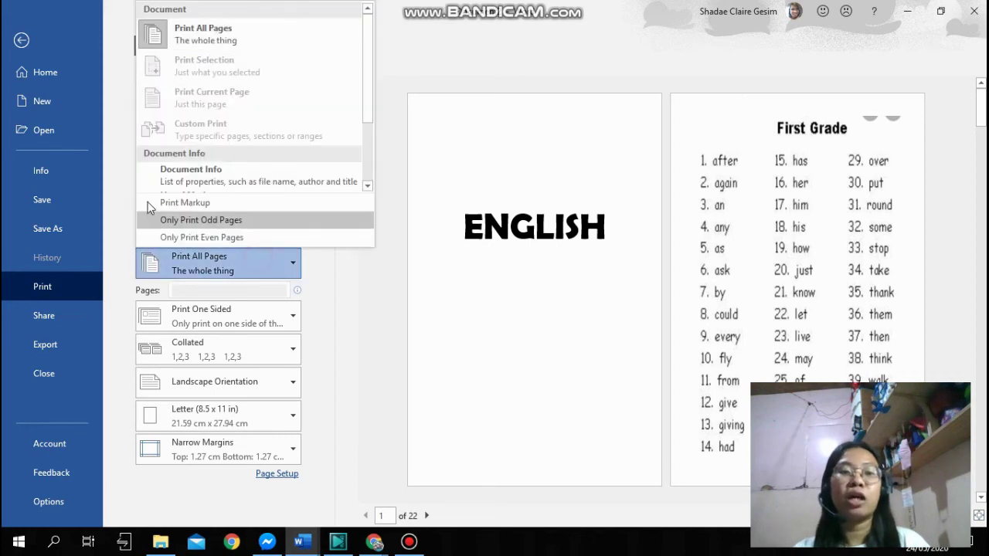
click(346, 331)
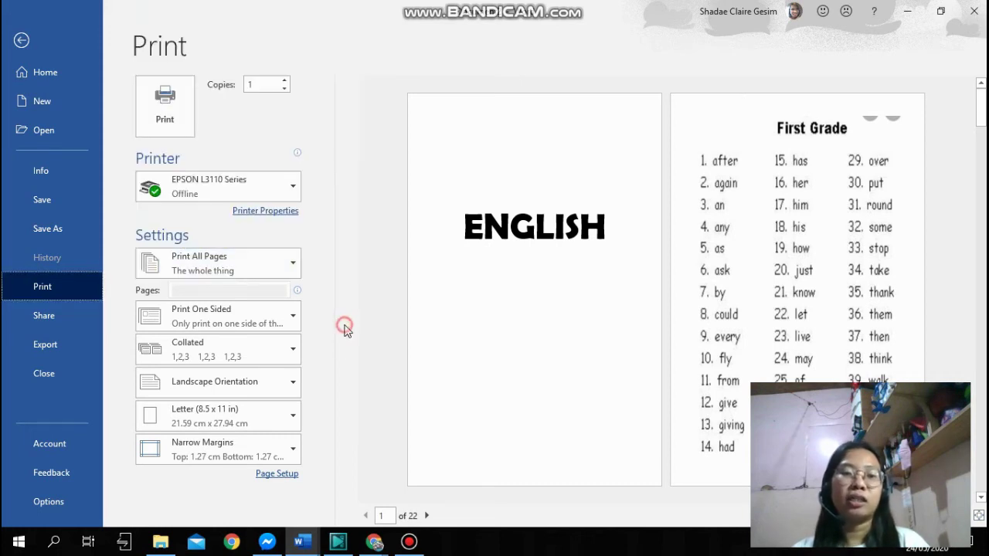
click(260, 324)
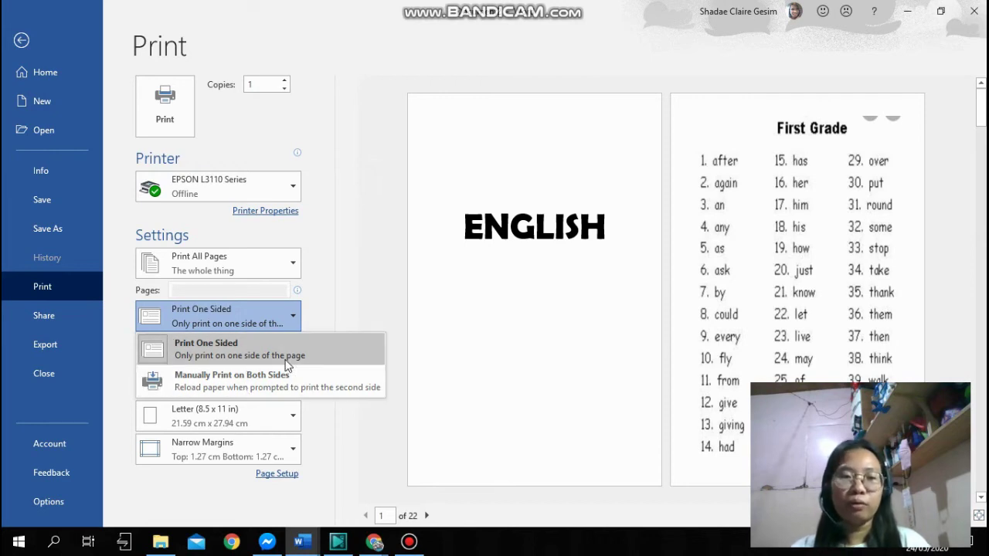
- Choose Manually Print on Both Sides as the duplex setting and confirm it stuck
click(215, 391)
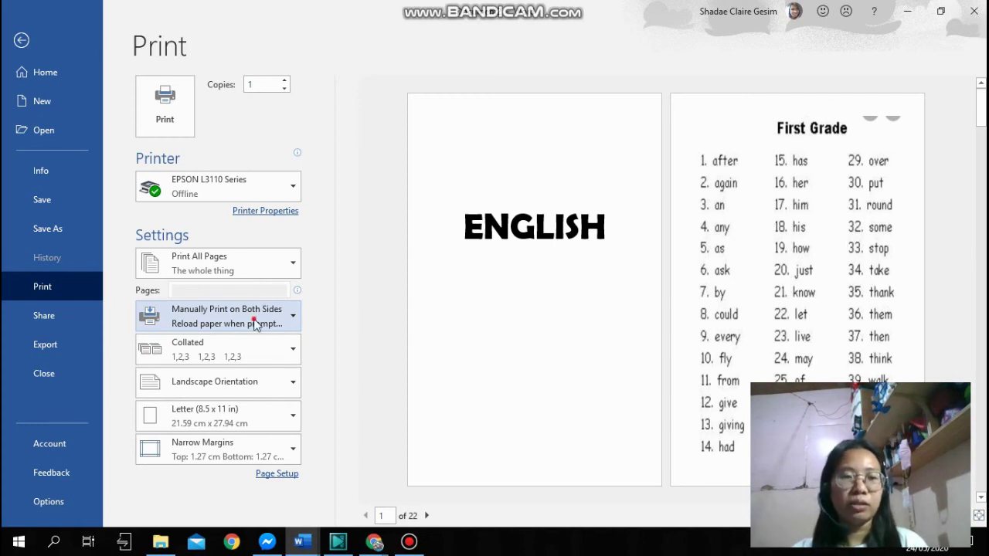
click(254, 326)
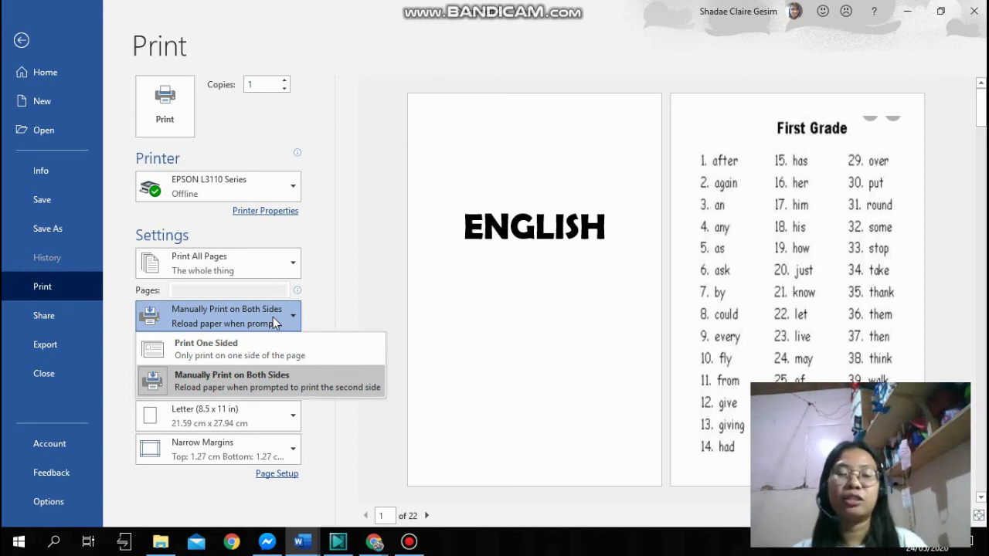
click(324, 300)
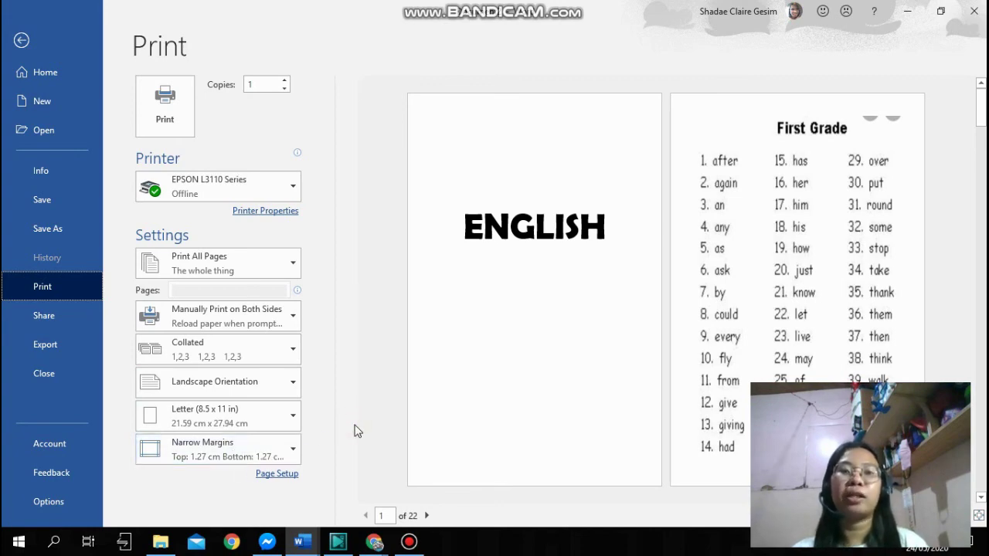
- Return from print settings to the document, then hide Word to show the desktop
click(16, 42)
click(143, 239)
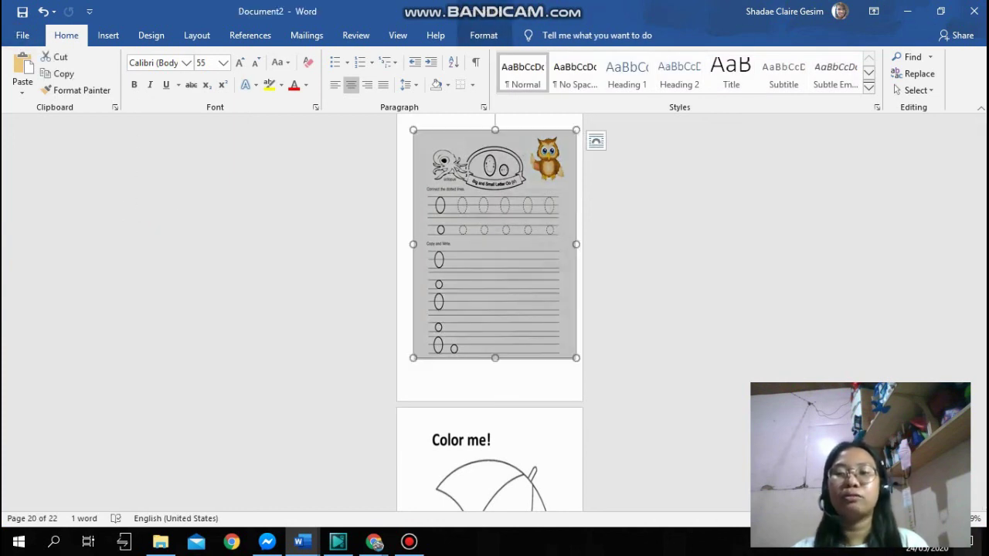
click(645, 346)
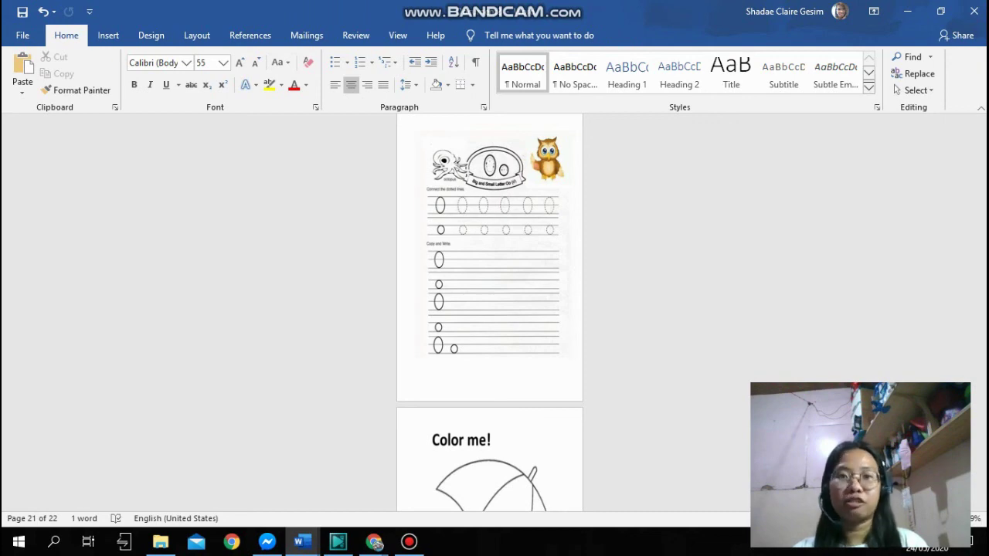
key(super+d)
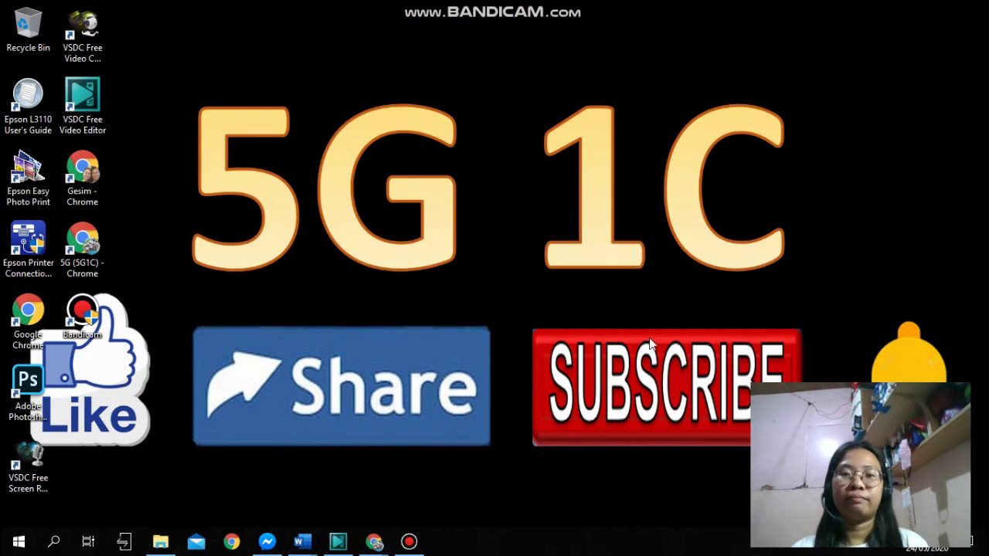